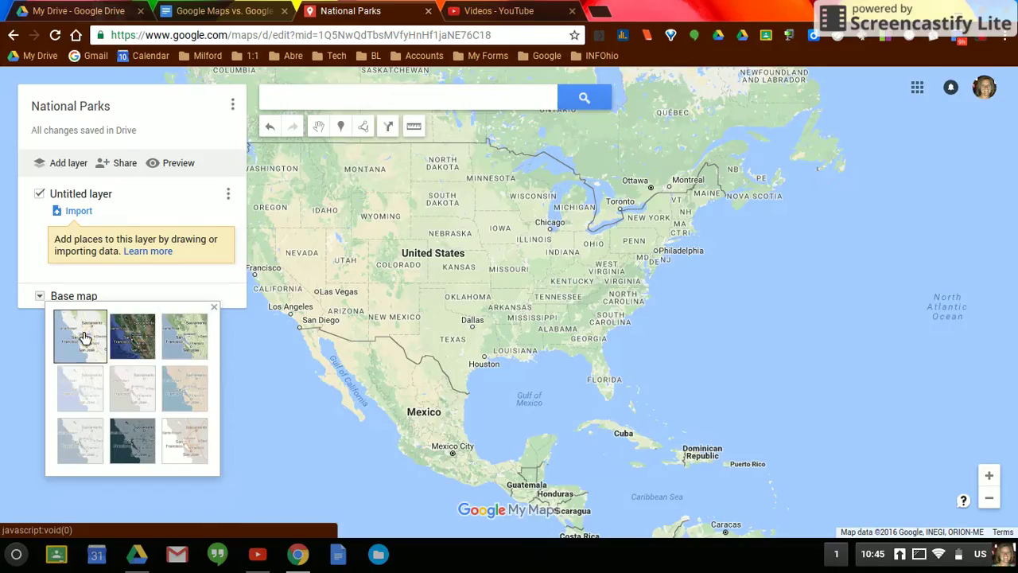
Switch the base map to the satellite imagery style
{"action": "left_click", "coordinate": [140, 344]}
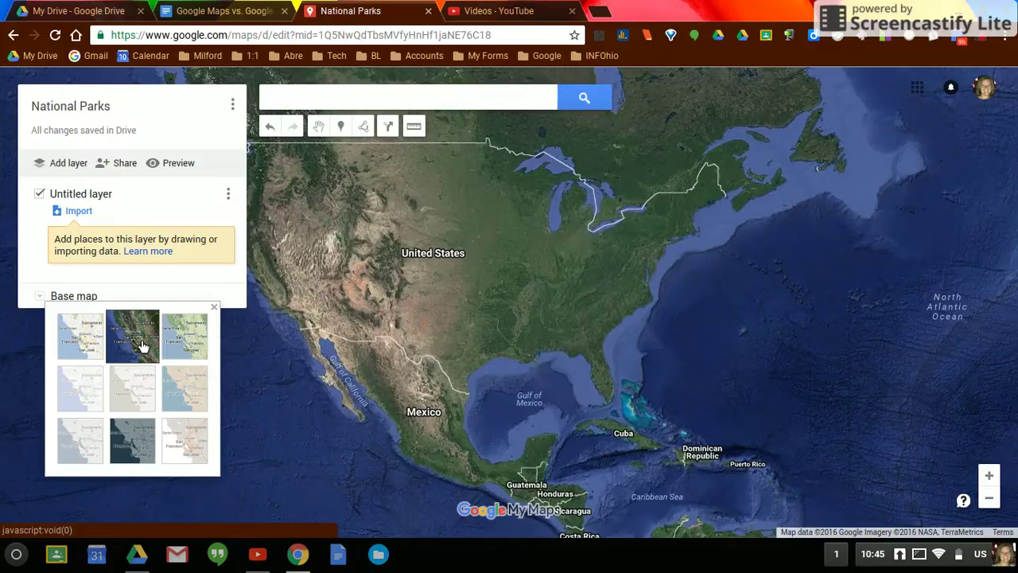
{"action": "left_click", "coordinate": [213, 307]}
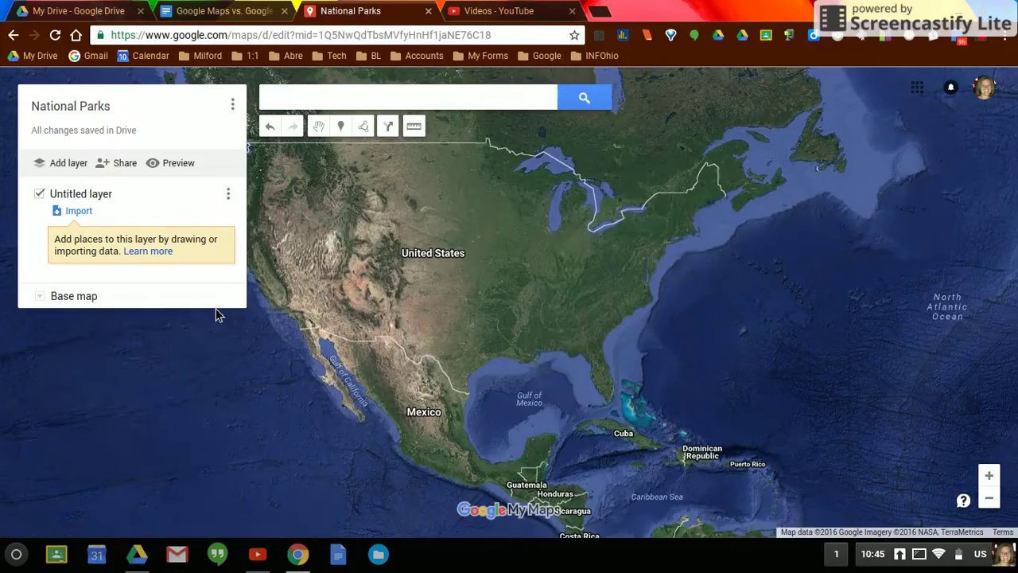
Rename the untitled layer as "National Parks"
{"action": "left_click", "coordinate": [83, 198]}
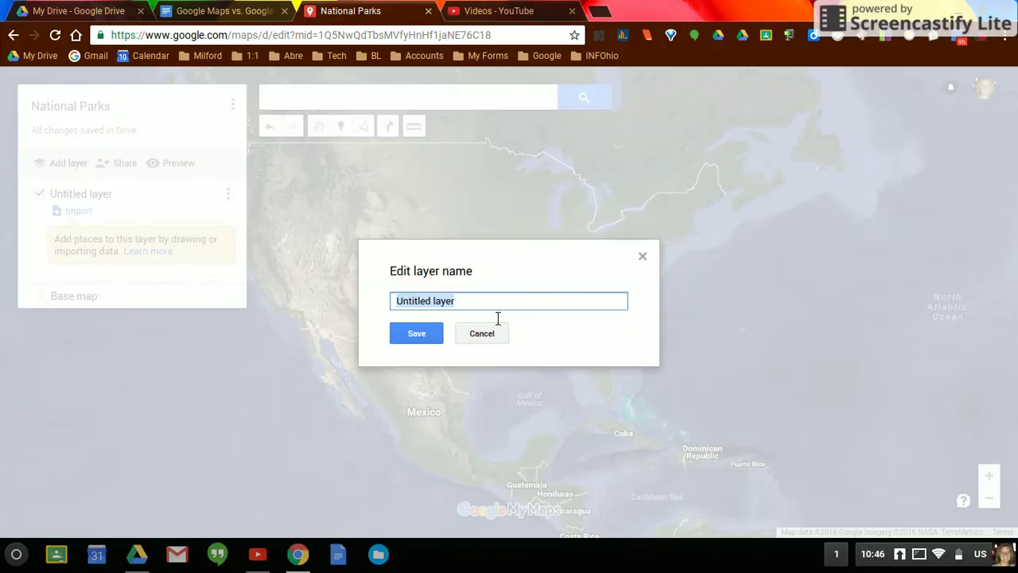
{"action": "type", "text": "National Parls"}
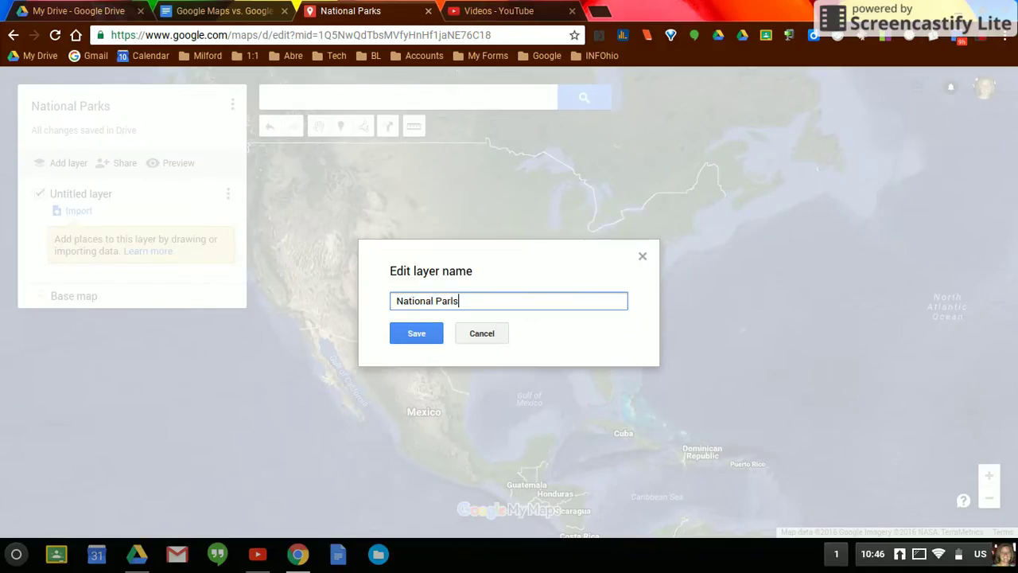
{"action": "key", "text": "BackSpace"}
{"action": "key", "text": "BackSpace"}
{"action": "type", "text": "ks"}
{"action": "left_click", "coordinate": [418, 336]}
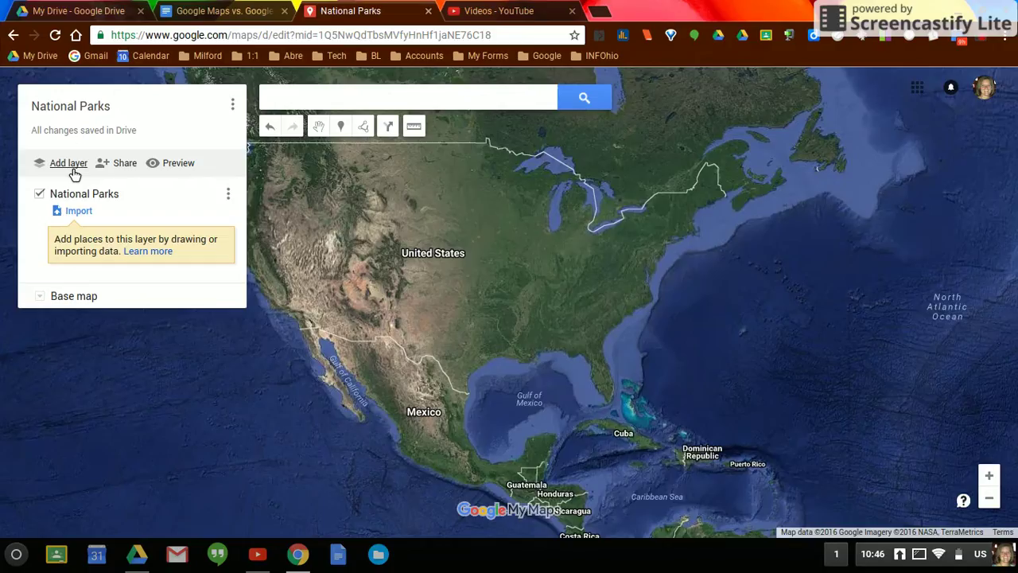
Share the map so that anyone at Milford Schools with the link can view it, without inviting individual people
{"action": "left_click", "coordinate": [129, 169]}
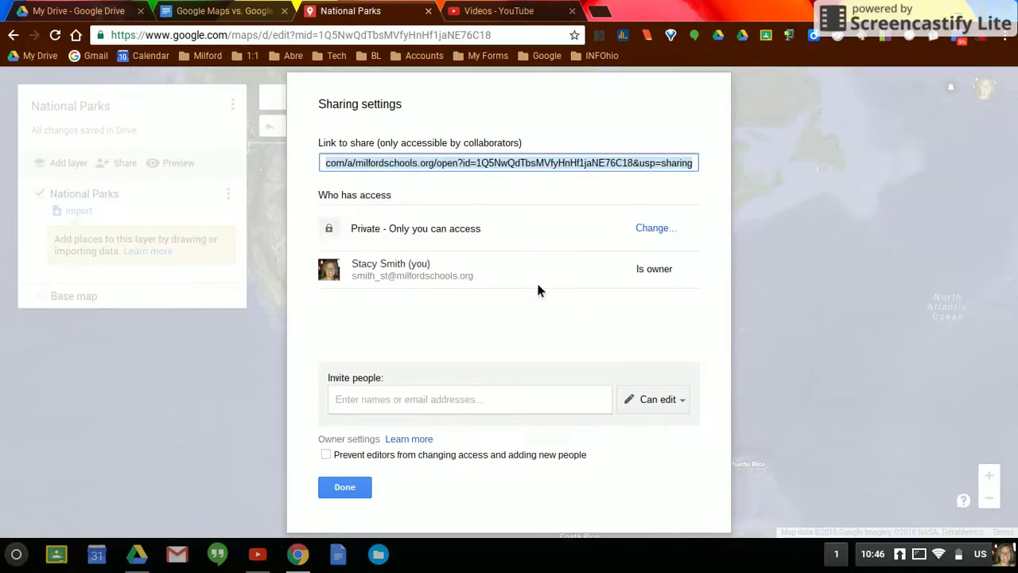
{"action": "left_click", "coordinate": [660, 230]}
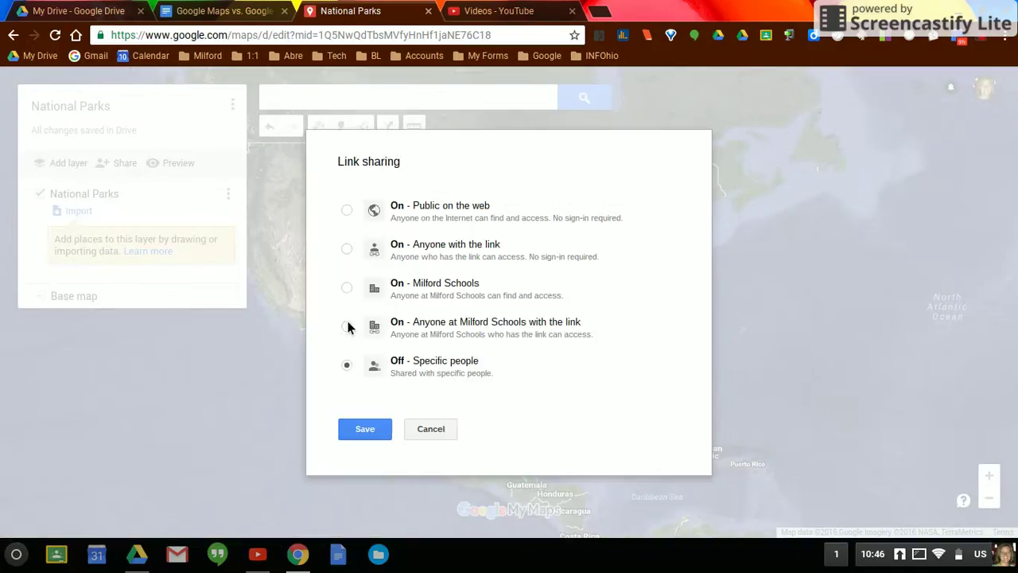
{"action": "left_click", "coordinate": [346, 326]}
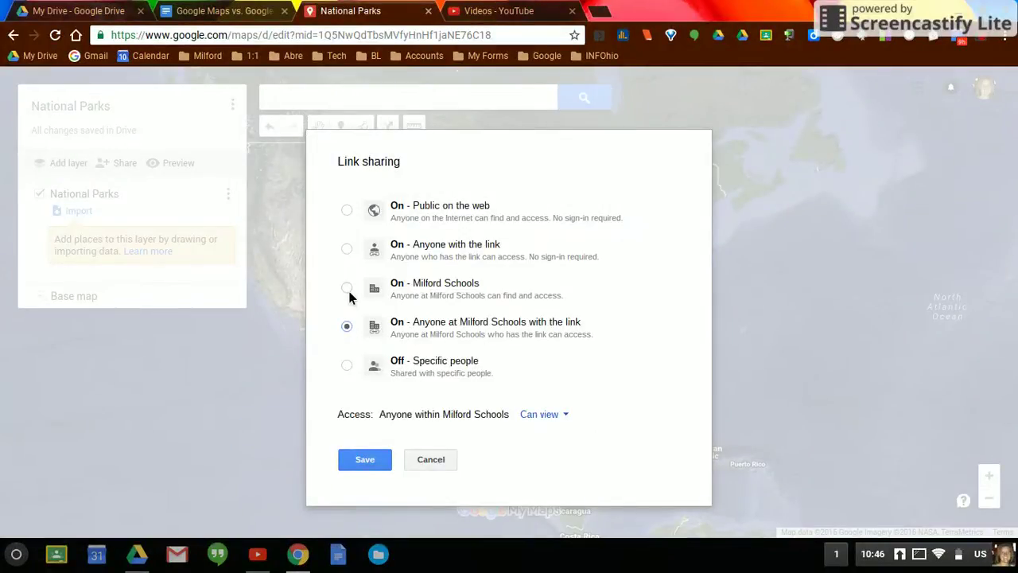
{"action": "left_click", "coordinate": [364, 461]}
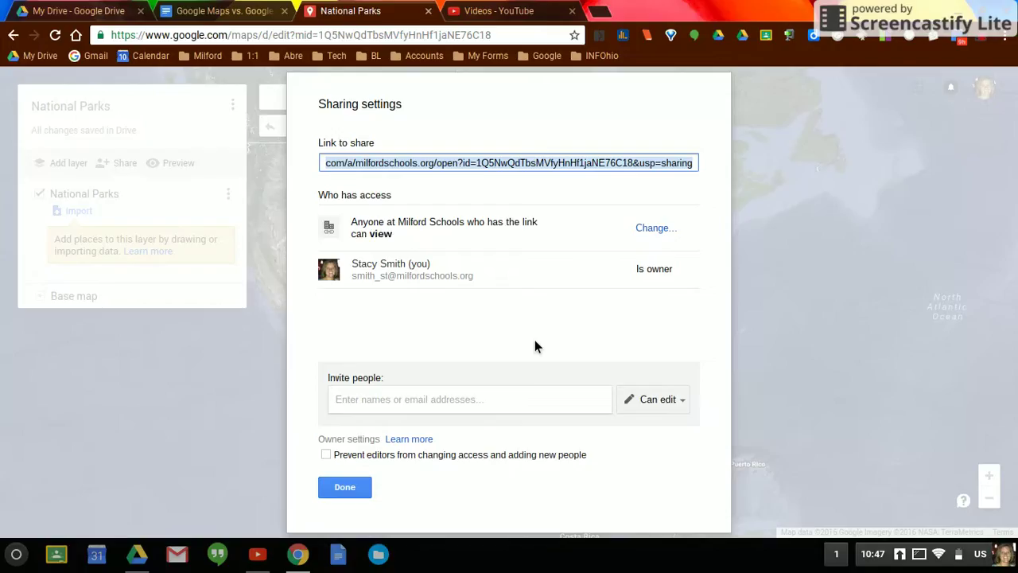
{"action": "left_click", "coordinate": [391, 407]}
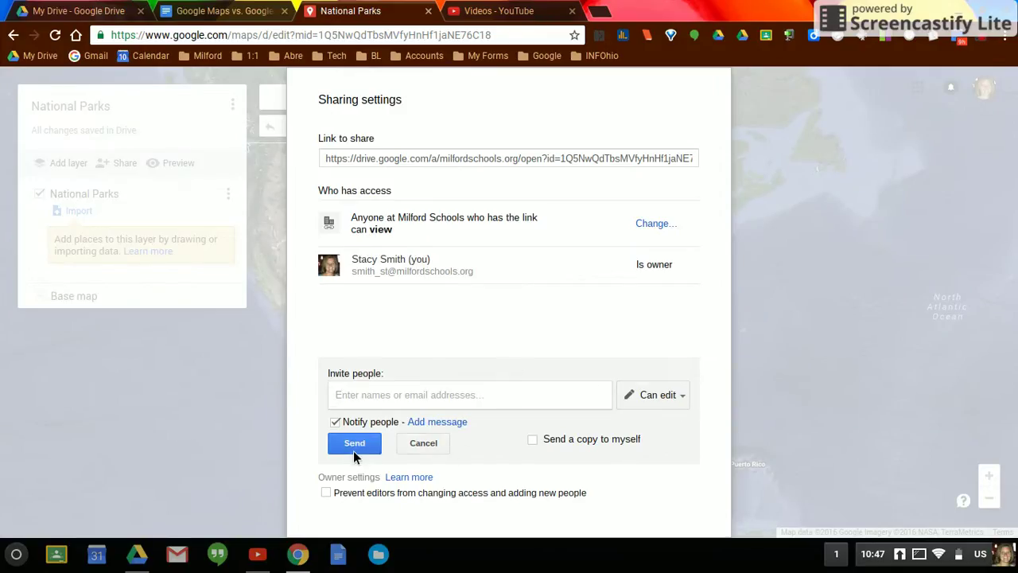
{"action": "left_click", "coordinate": [432, 448]}
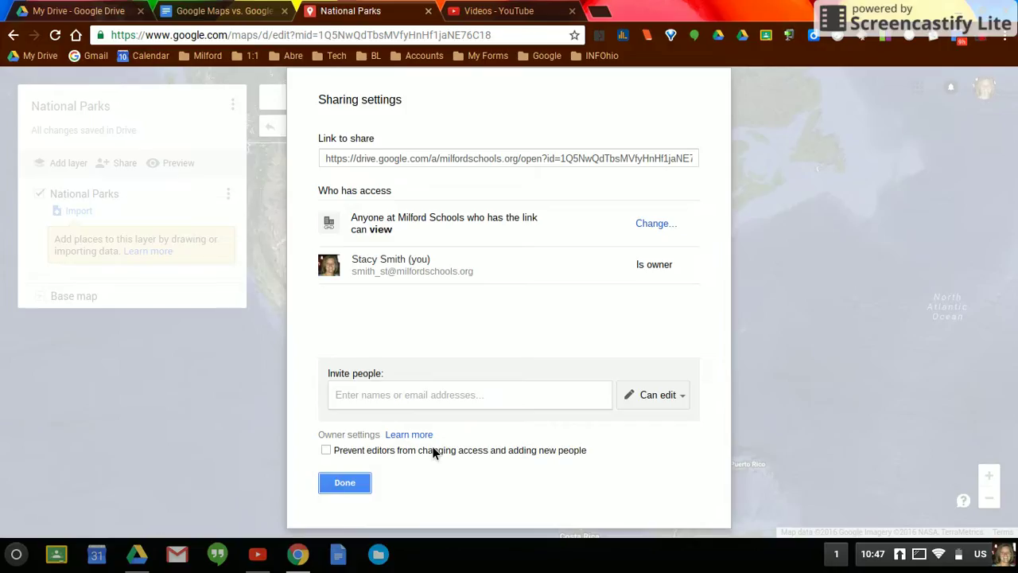
{"action": "left_click", "coordinate": [345, 483]}
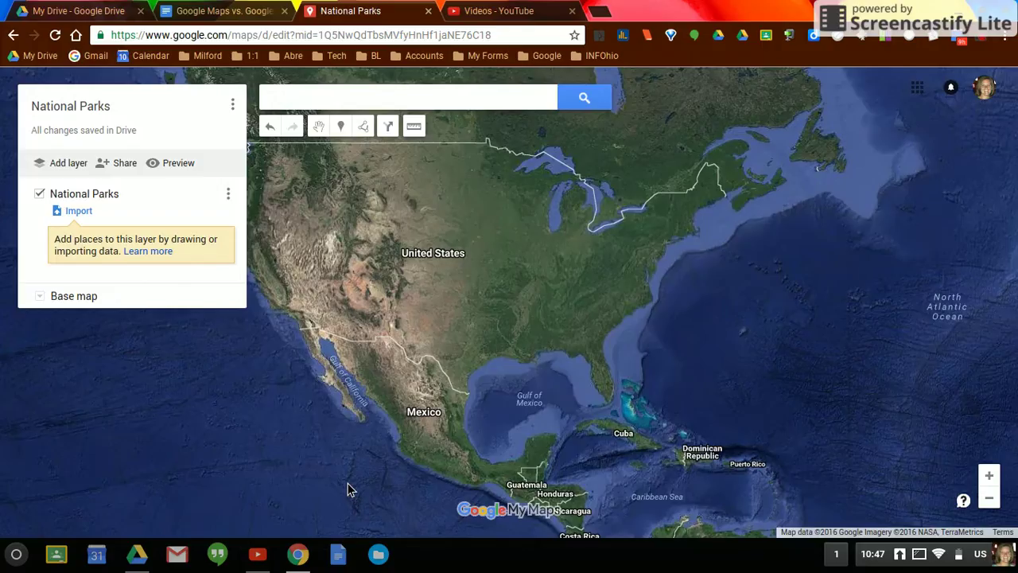
Search for "Grand Canyon", choose Grand Canyon National Park in Coconino County, AZ, and add it to the map
{"action": "left_click", "coordinate": [331, 103]}
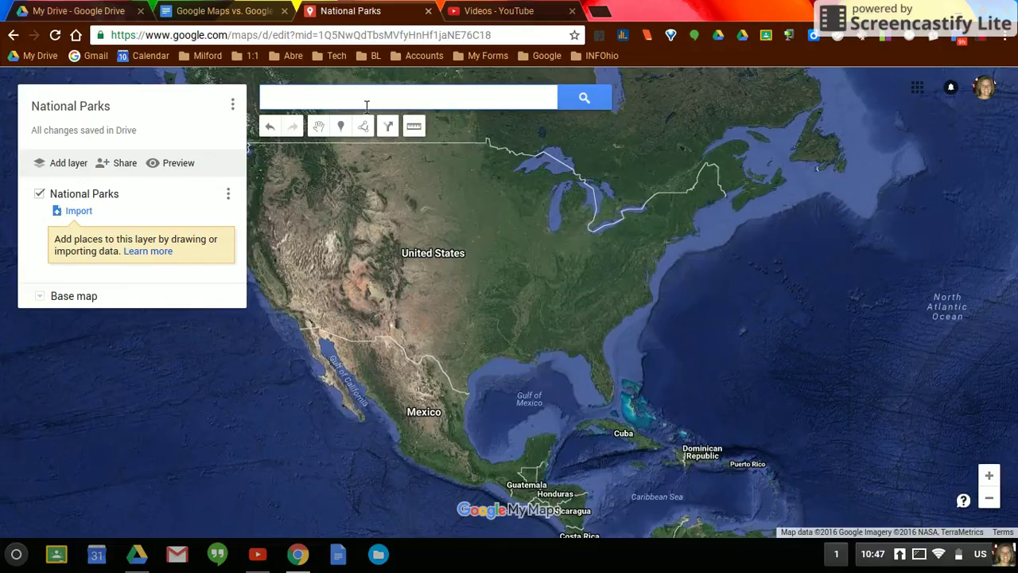
{"action": "left_click", "coordinate": [367, 106]}
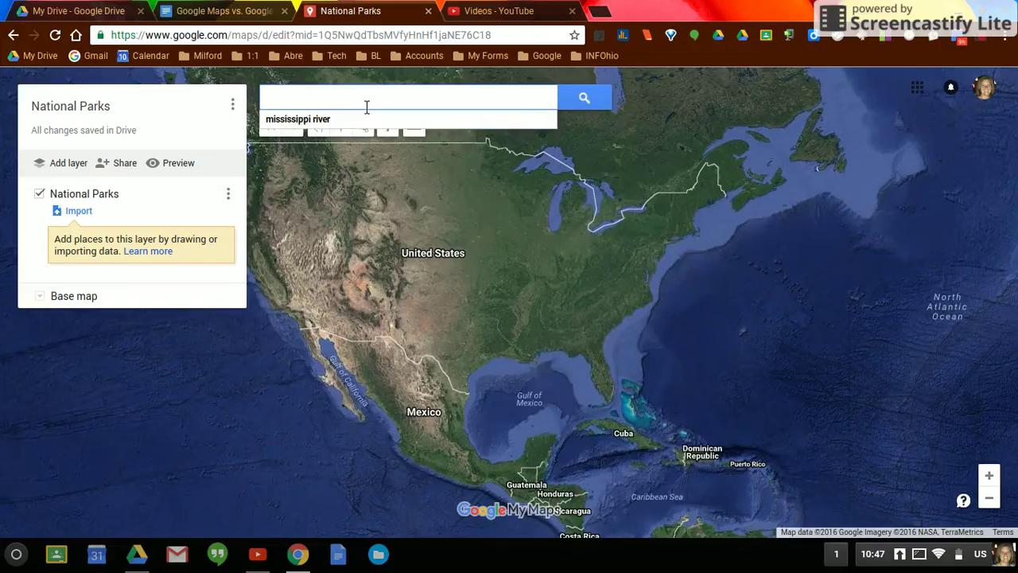
{"action": "type", "text": "Grand C"}
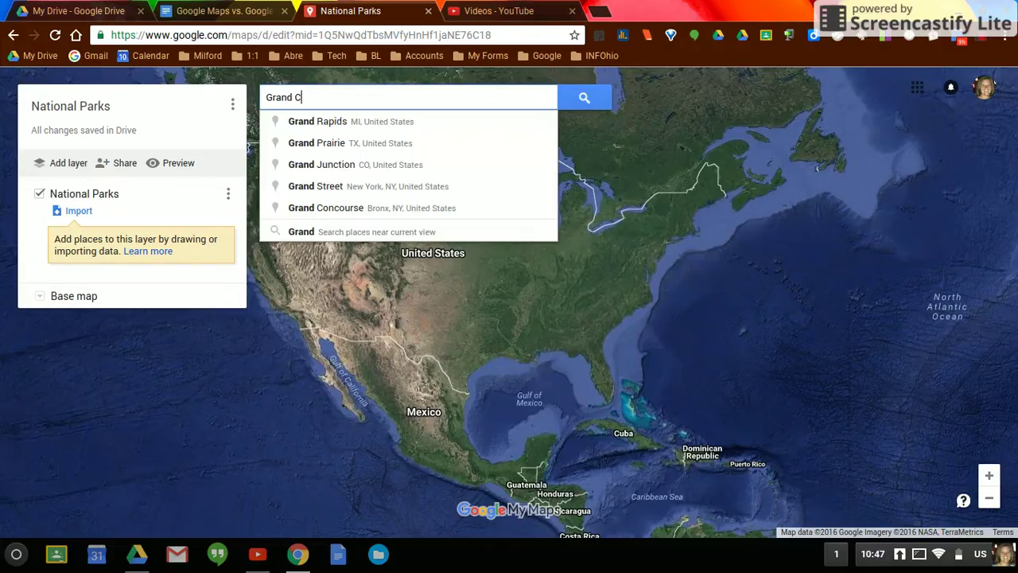
{"action": "type", "text": "anyon"}
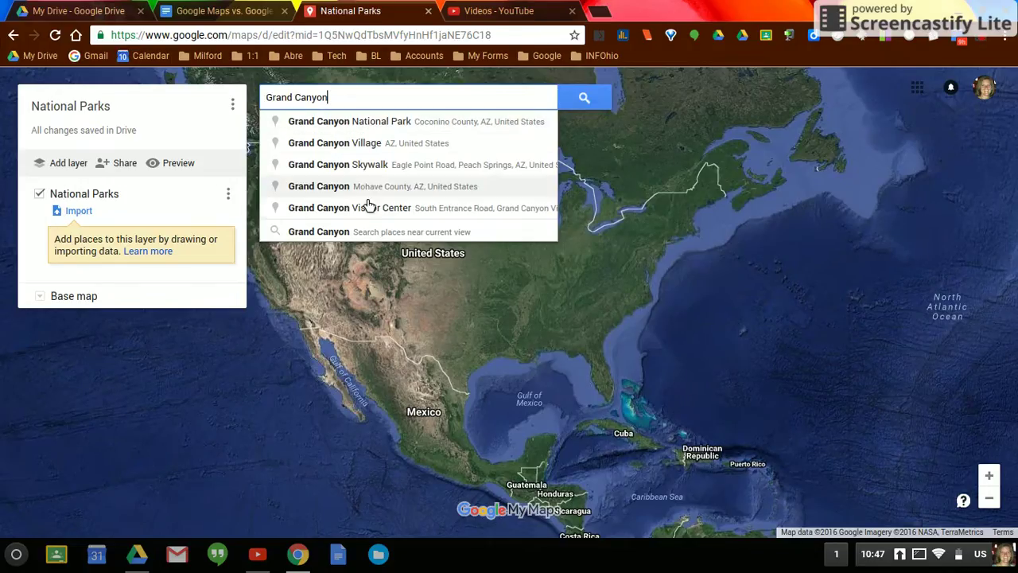
{"action": "left_click", "coordinate": [394, 126]}
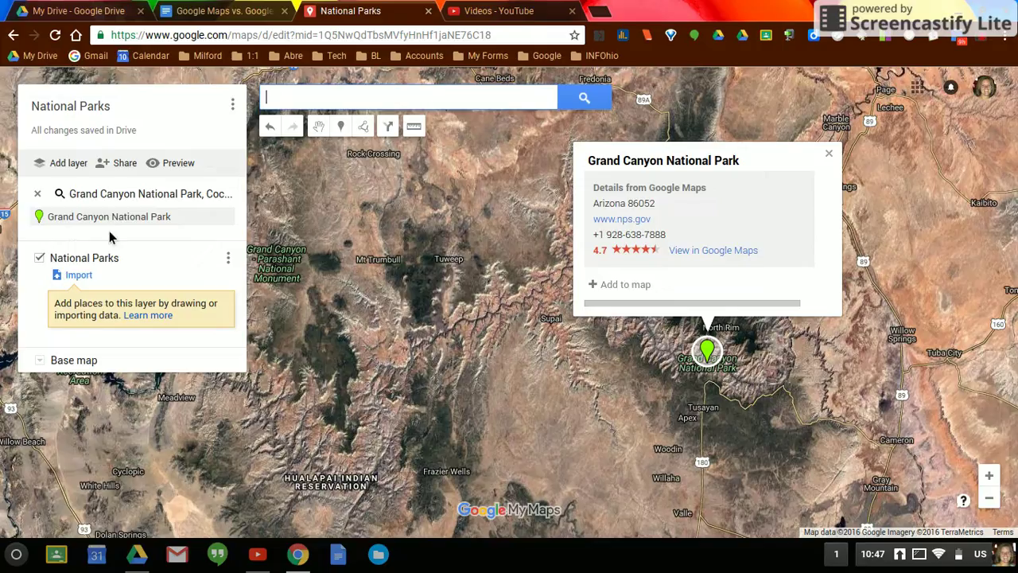
{"action": "left_click", "coordinate": [625, 284]}
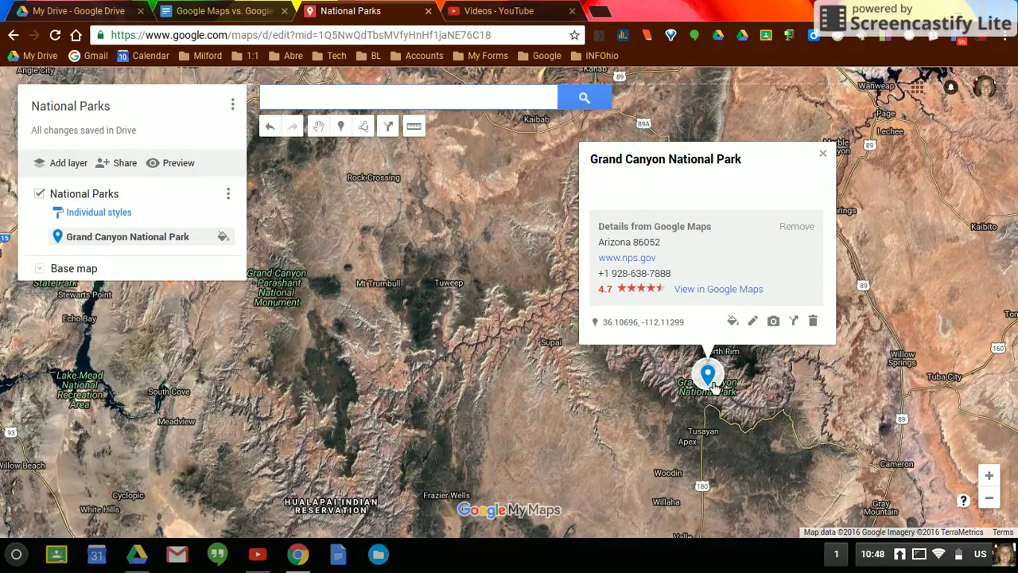
Open the Grand Canyon National Park marker's title and description for editing, and save the marker
{"action": "left_click", "coordinate": [753, 322]}
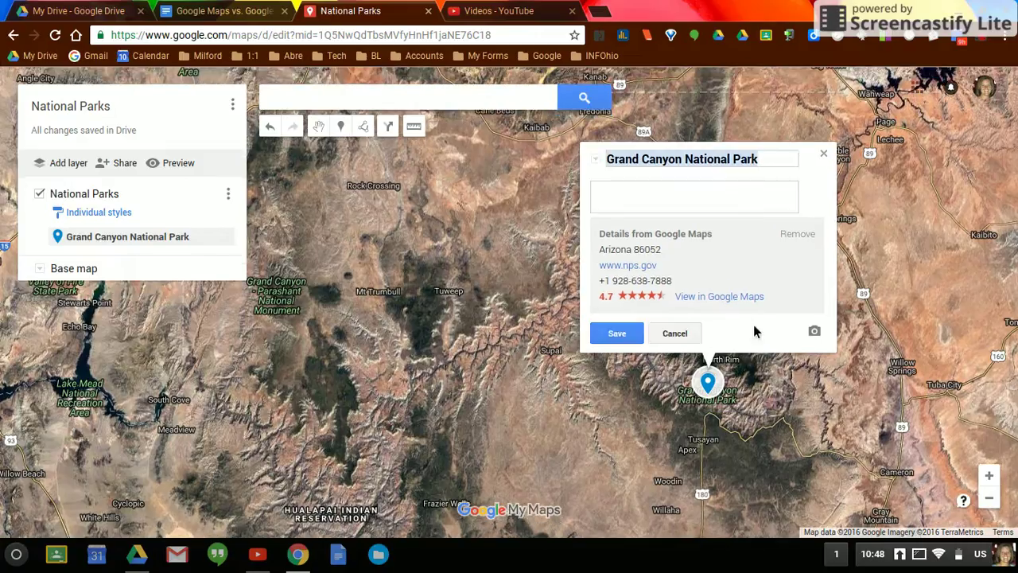
{"action": "left_click", "coordinate": [689, 203]}
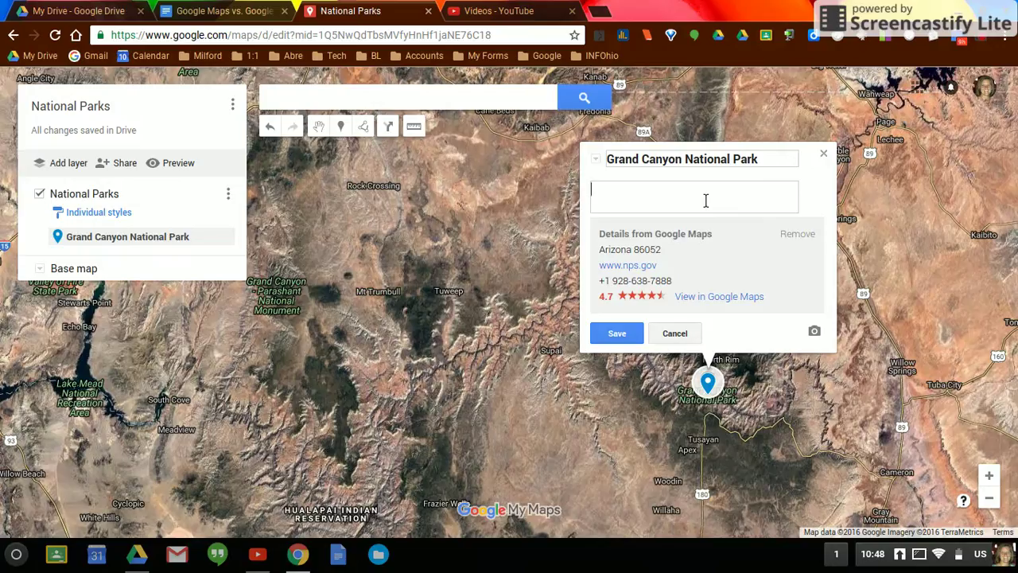
{"action": "left_click", "coordinate": [626, 334]}
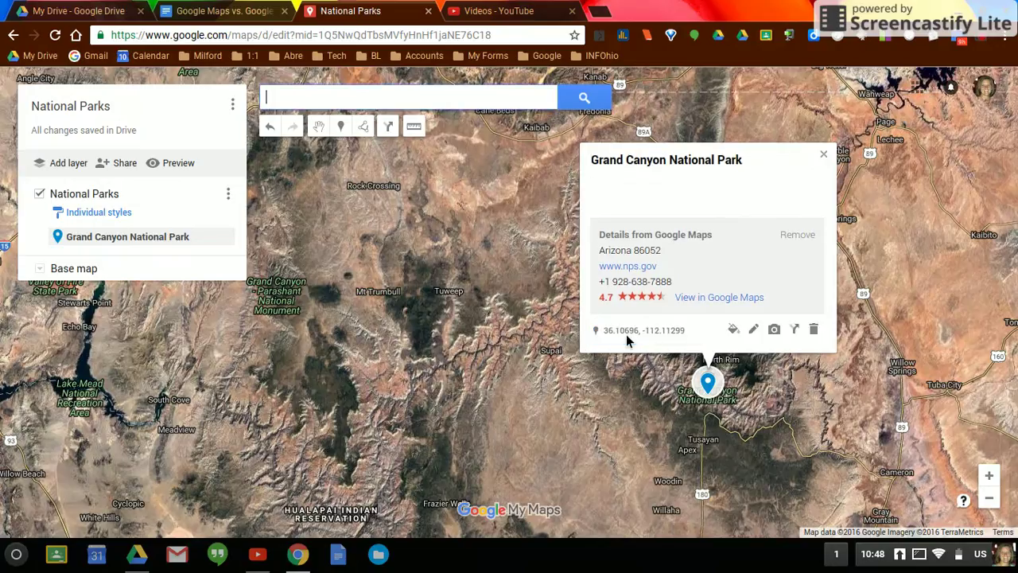
Add the third "grand canyon" result from Google Image Search as the Grand Canyon marker's photo, save it and close the info card
{"action": "left_click", "coordinate": [776, 330]}
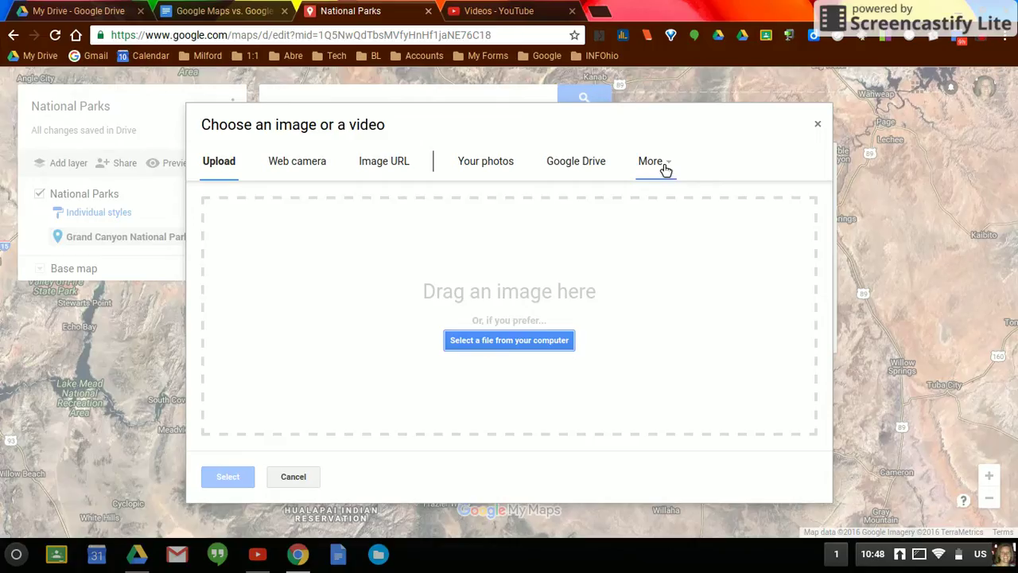
{"action": "left_click", "coordinate": [665, 168]}
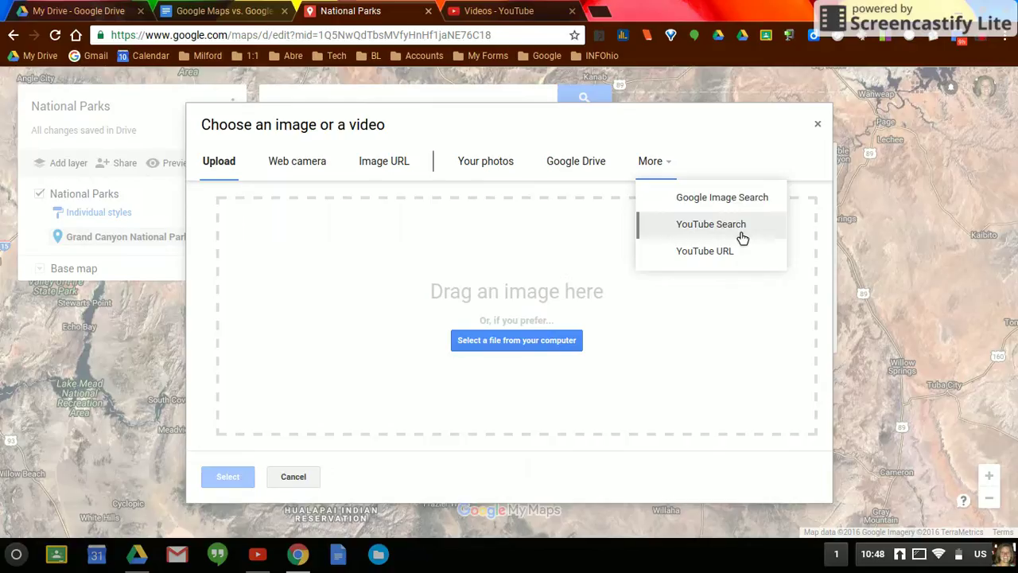
{"action": "left_click", "coordinate": [719, 201]}
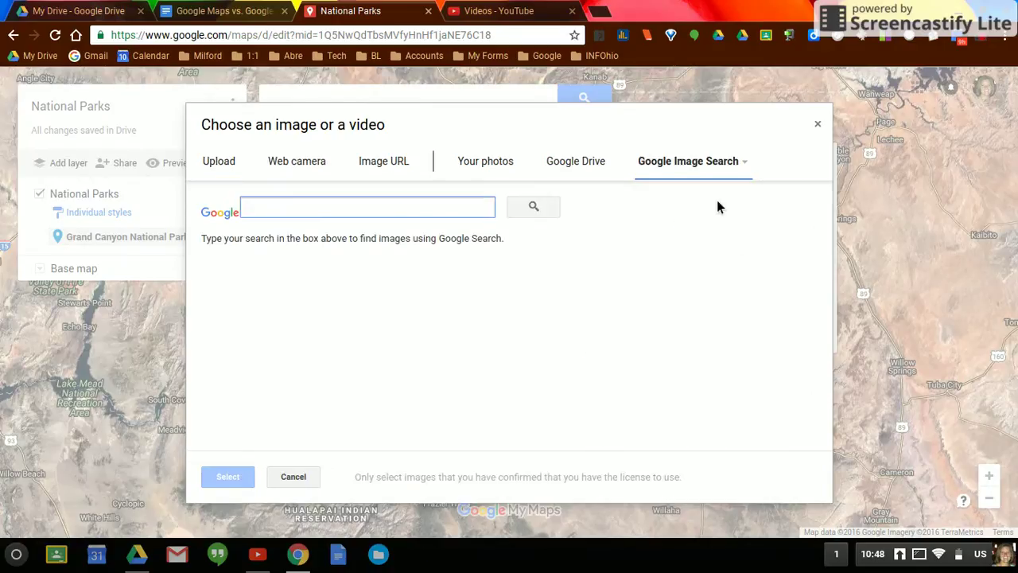
{"action": "type", "text": "grand"}
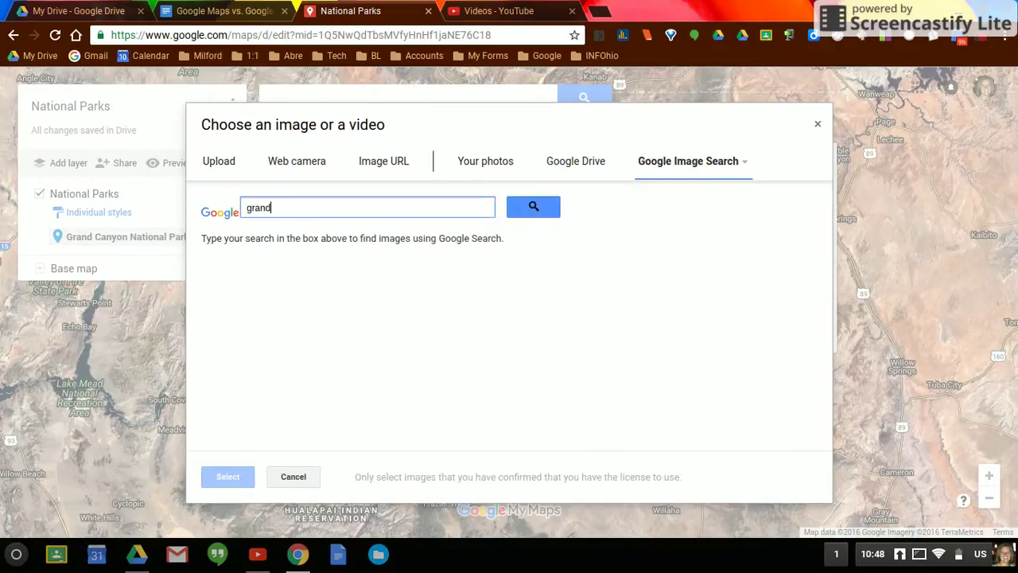
{"action": "type", "text": " canyon"}
{"action": "key", "text": "Return"}
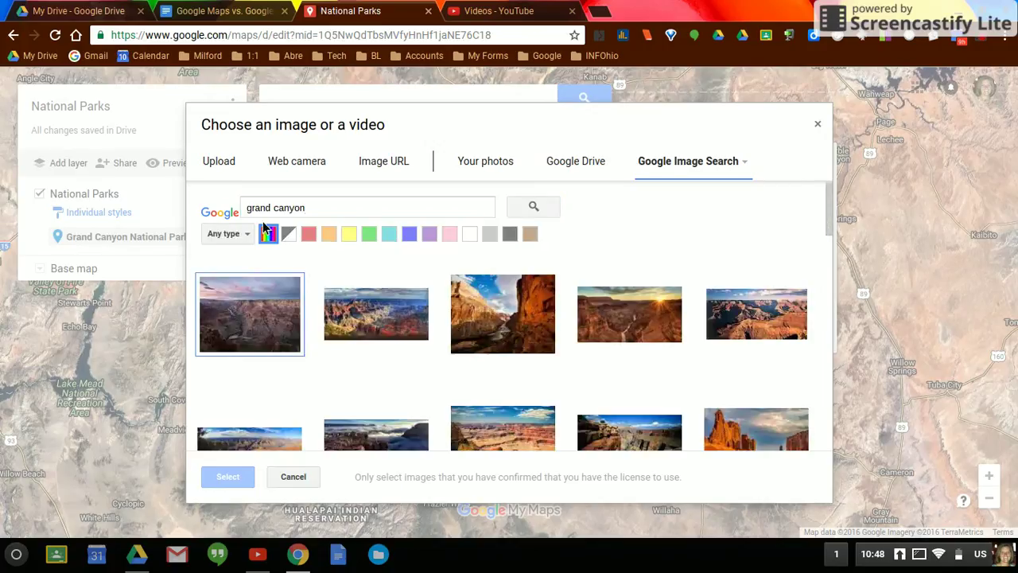
{"action": "left_click", "coordinate": [528, 325]}
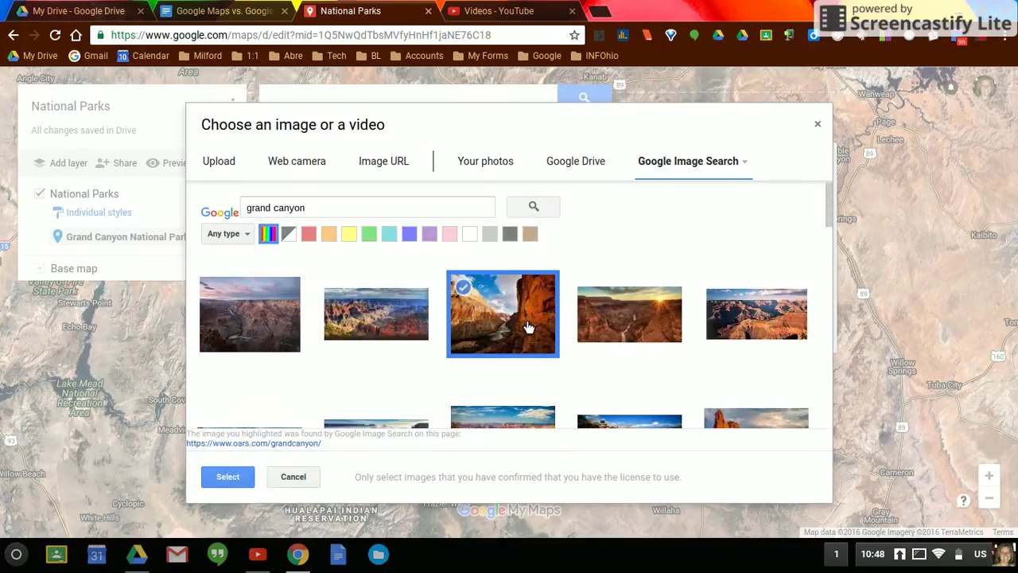
{"action": "left_click", "coordinate": [228, 476]}
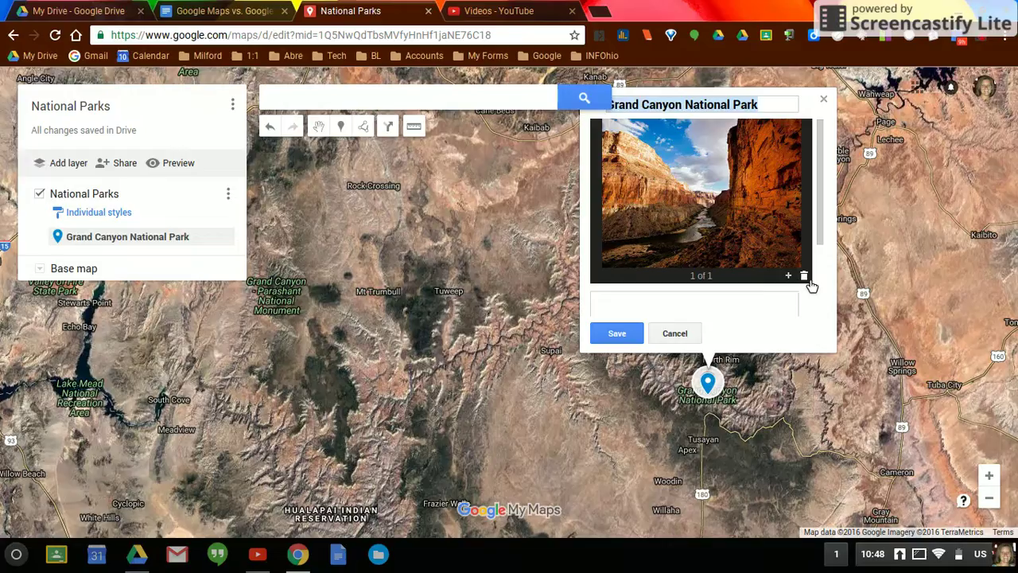
{"action": "left_click", "coordinate": [617, 333]}
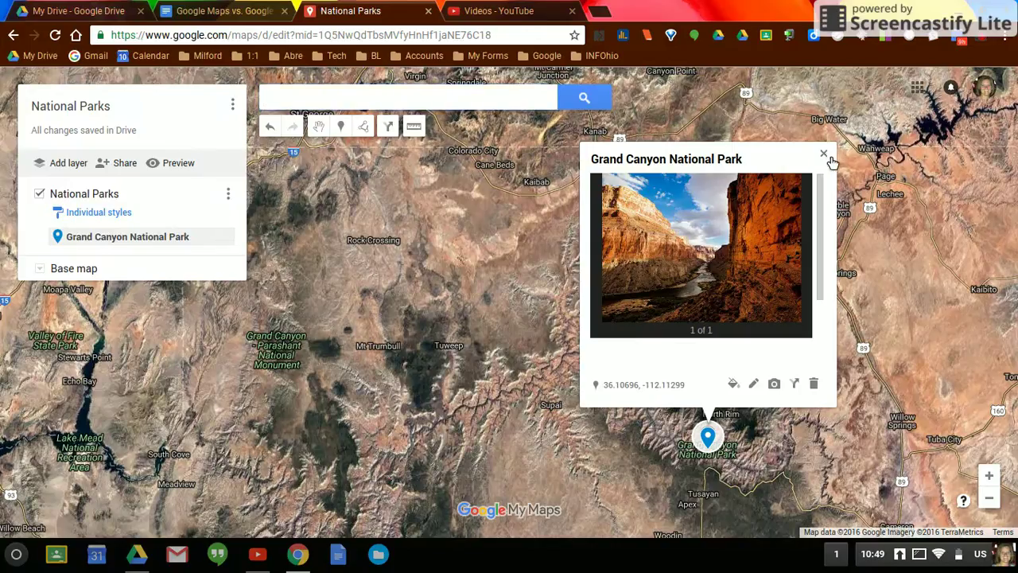
{"action": "left_click", "coordinate": [824, 154]}
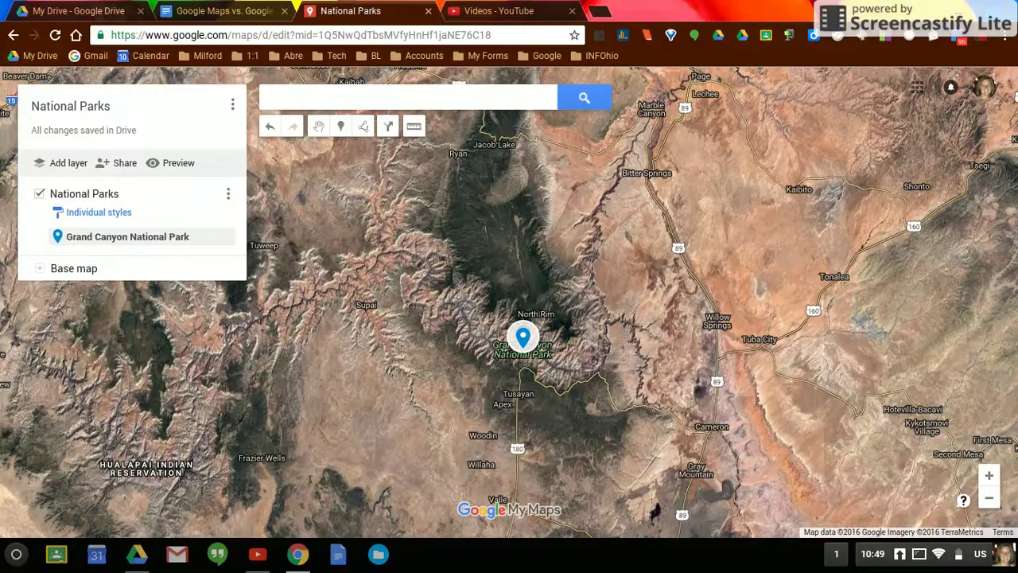
View the Grand Canyon marker's info card from both its layer entry and its map pin, closing it each time
{"action": "left_click", "coordinate": [101, 239]}
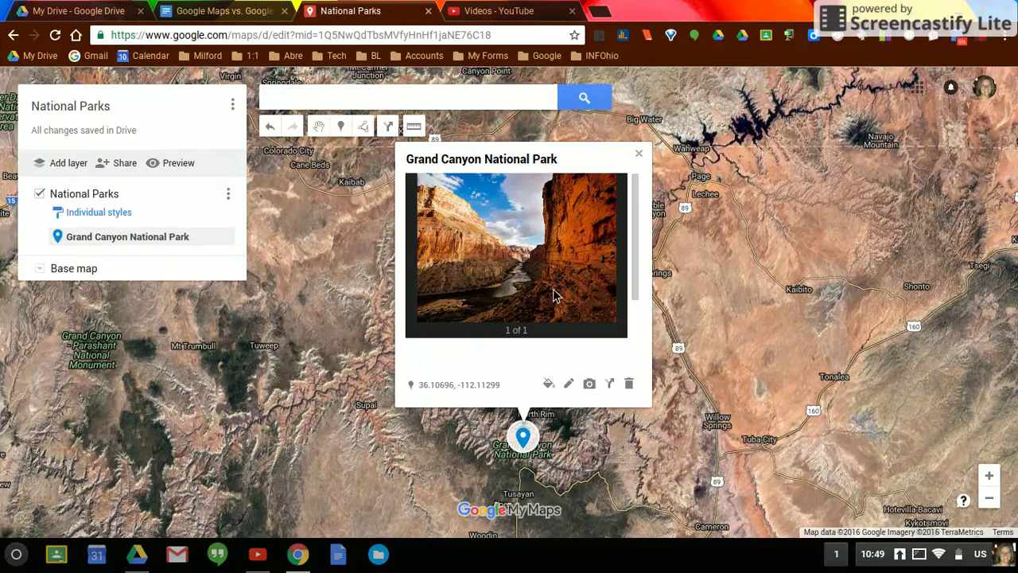
{"action": "left_click", "coordinate": [639, 154]}
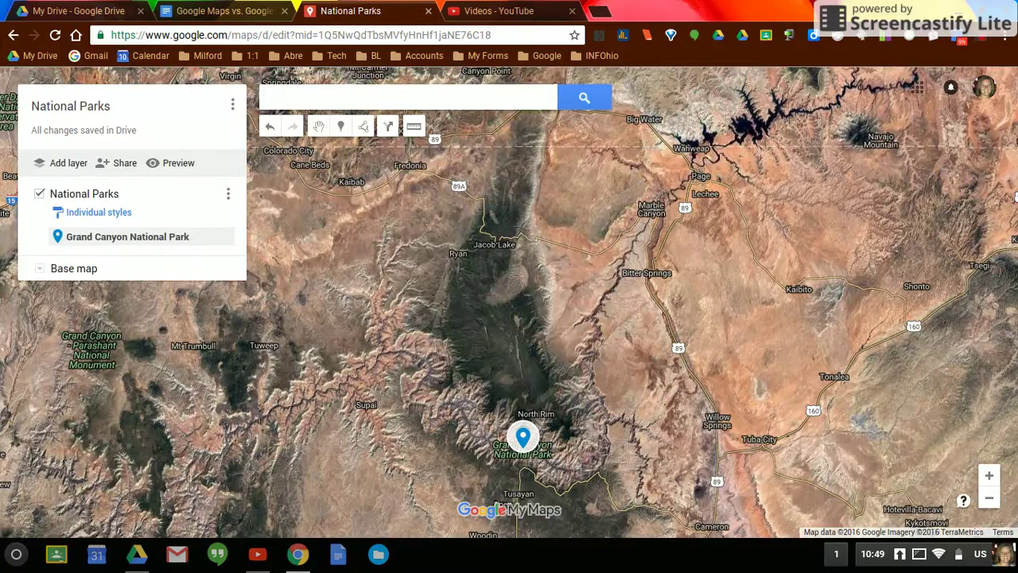
{"action": "left_click", "coordinate": [523, 438]}
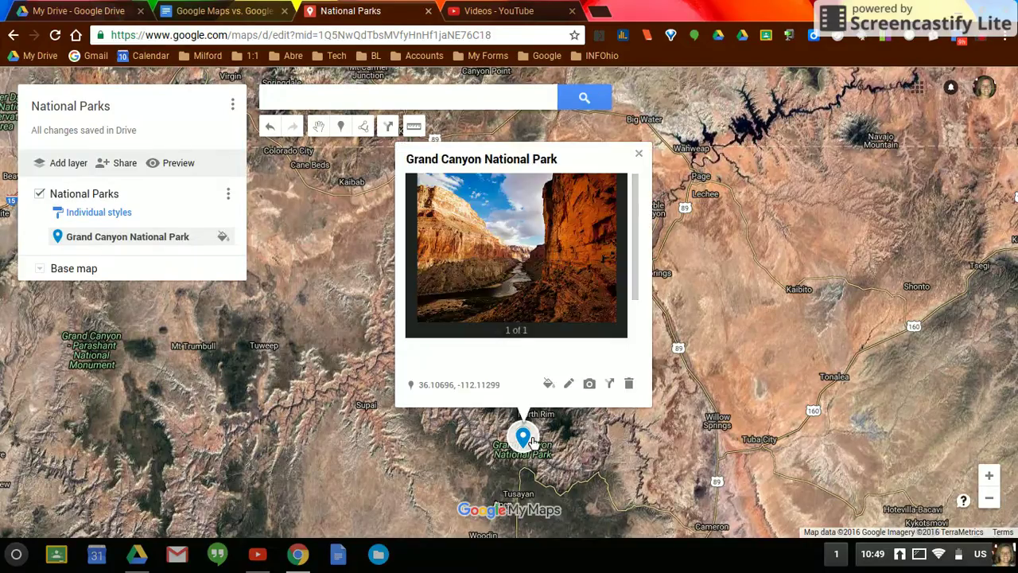
{"action": "left_click", "coordinate": [639, 154]}
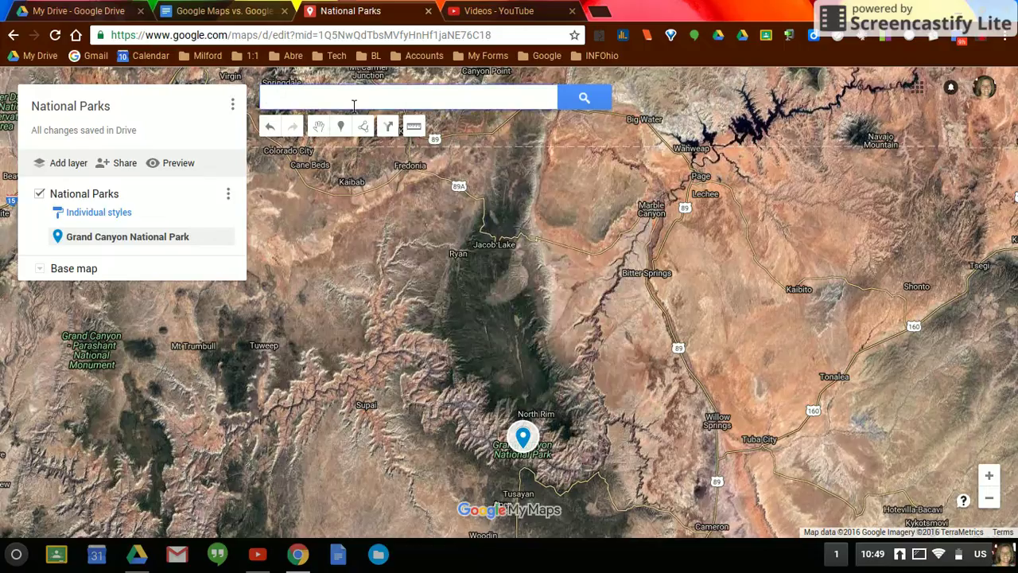
Search for "Yellowstone", choose Yellowstone National Park in Teton County, WY, and add it to the map
{"action": "left_click", "coordinate": [354, 105]}
{"action": "type", "text": "Ye"}
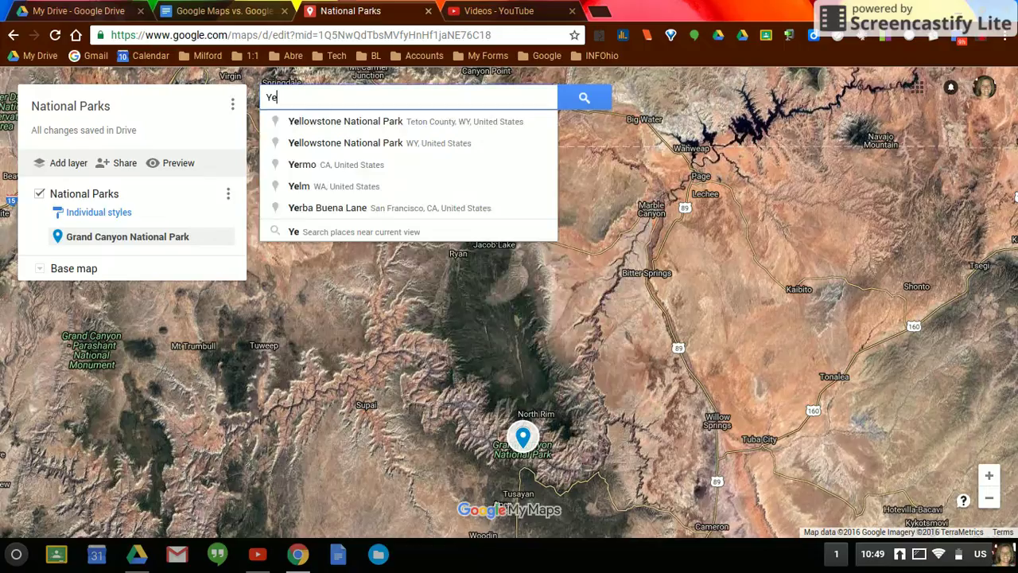
{"action": "type", "text": "llowstone"}
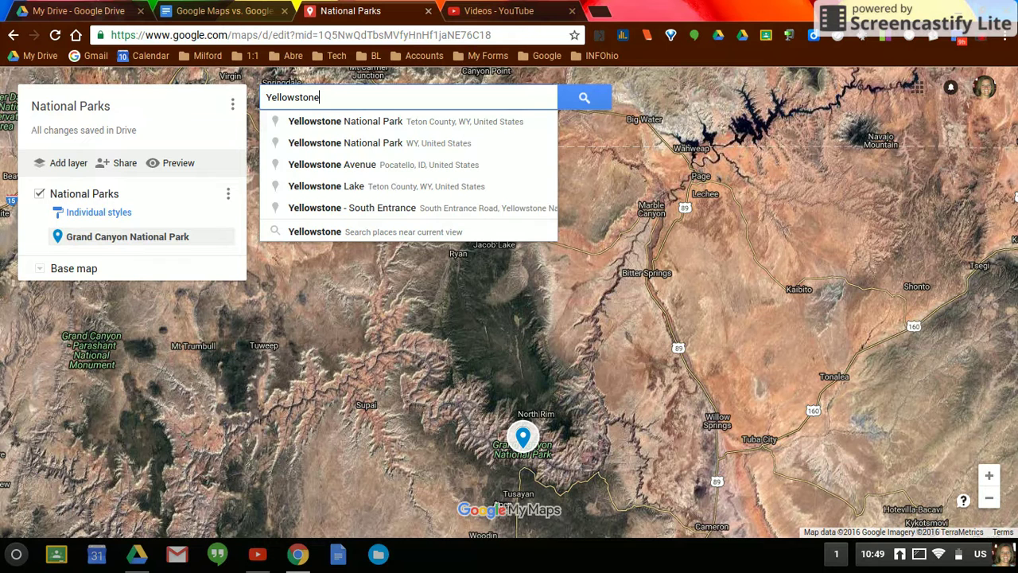
{"action": "left_click", "coordinate": [358, 126]}
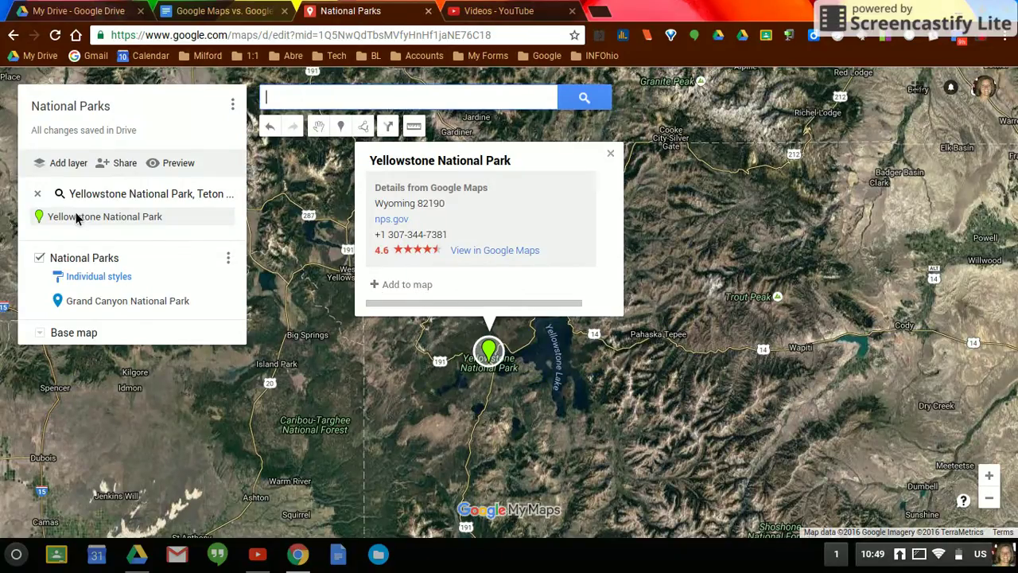
{"action": "left_click", "coordinate": [418, 286]}
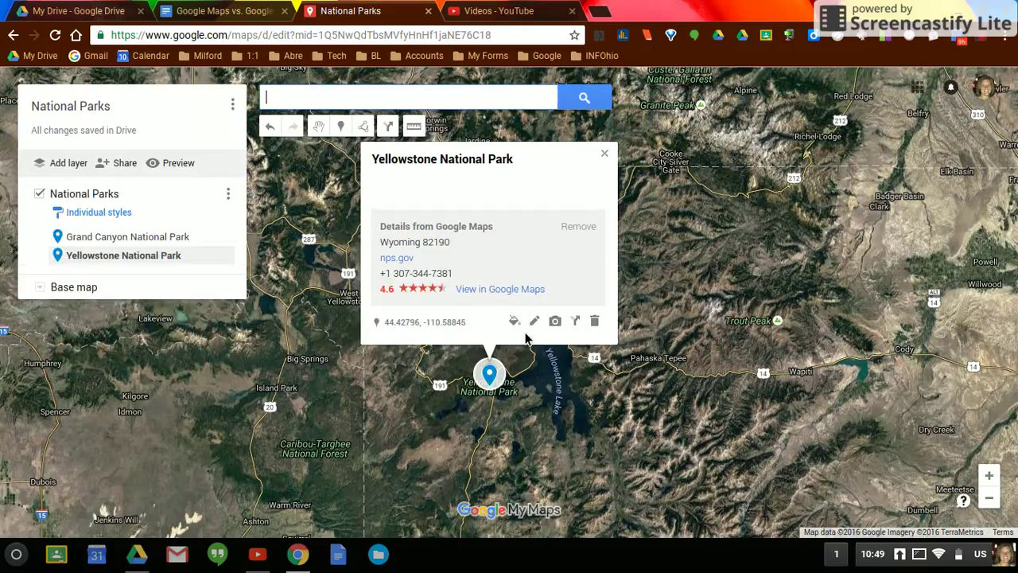
Change the Yellowstone National Park marker's color to dark red and look through the additional icons without choosing one
{"action": "left_click", "coordinate": [515, 323]}
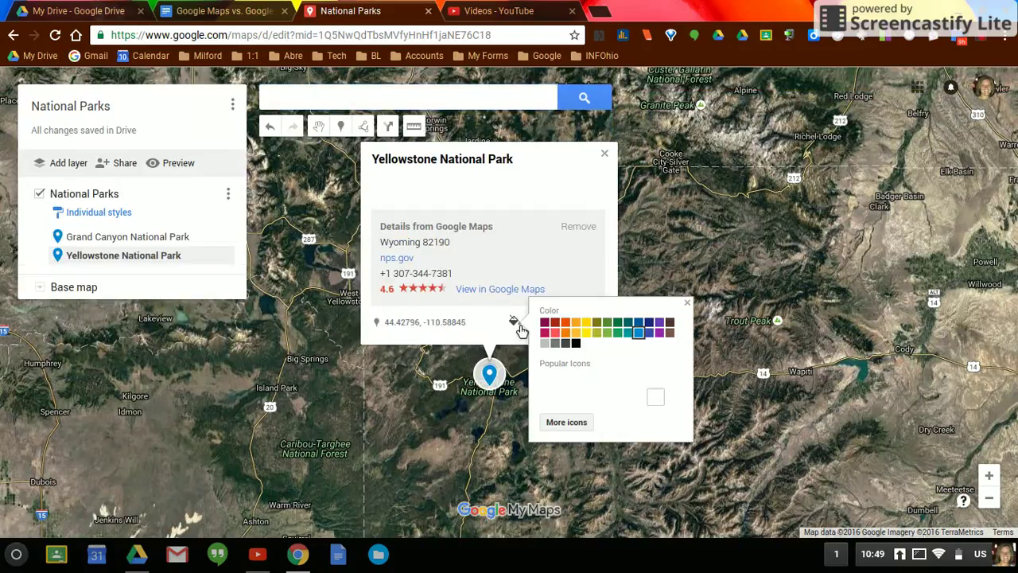
{"action": "left_click", "coordinate": [560, 325]}
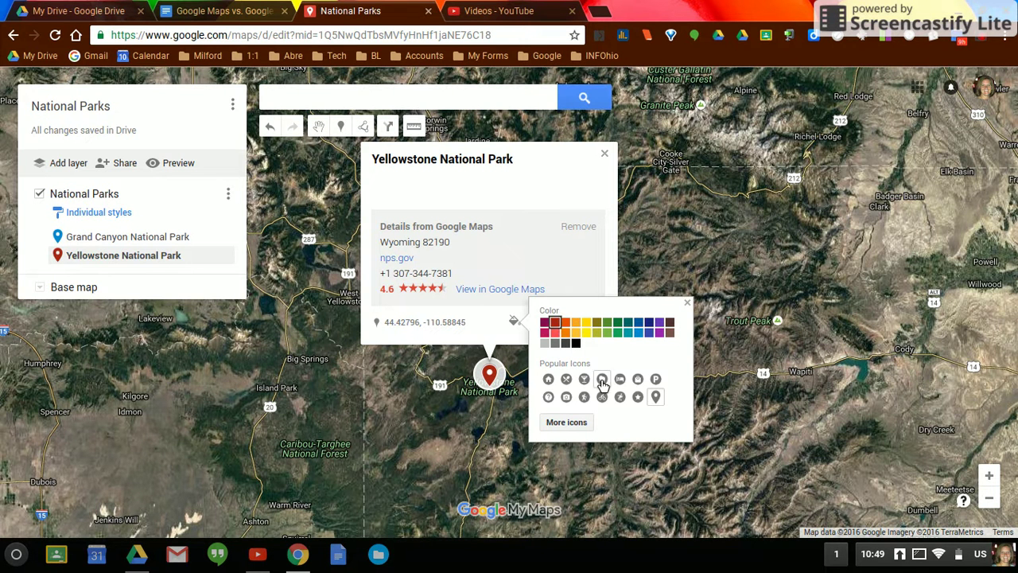
{"action": "left_click", "coordinate": [567, 427]}
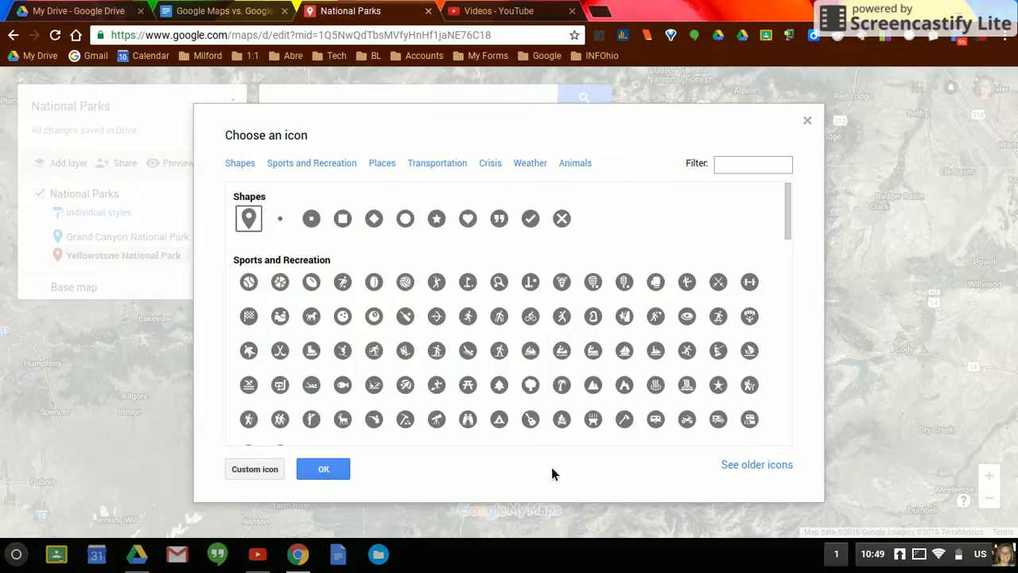
{"action": "left_click", "coordinate": [808, 121]}
{"action": "left_click", "coordinate": [687, 303]}
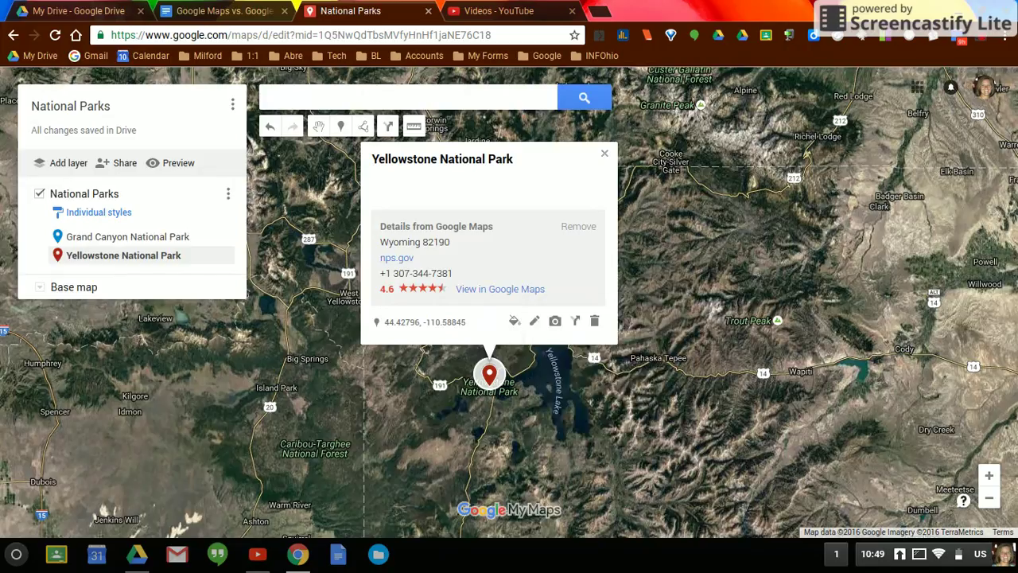
Add the first "yellowstone" result from Google Image Search as the Yellowstone marker's photo, save it and close the info card
{"action": "left_click", "coordinate": [561, 326]}
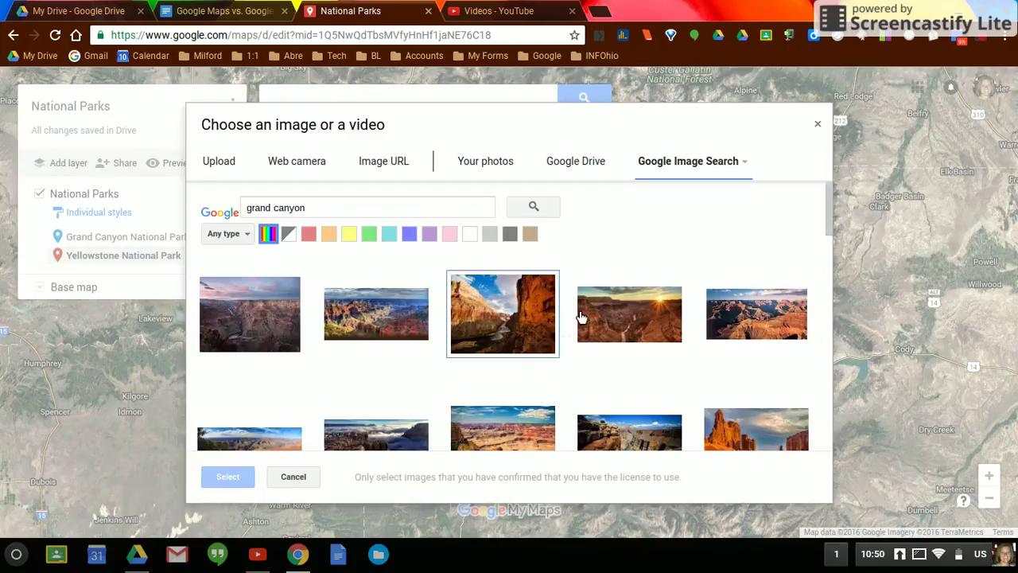
{"action": "left_click_drag", "start_coordinate": [338, 214], "coordinate": [240, 216]}
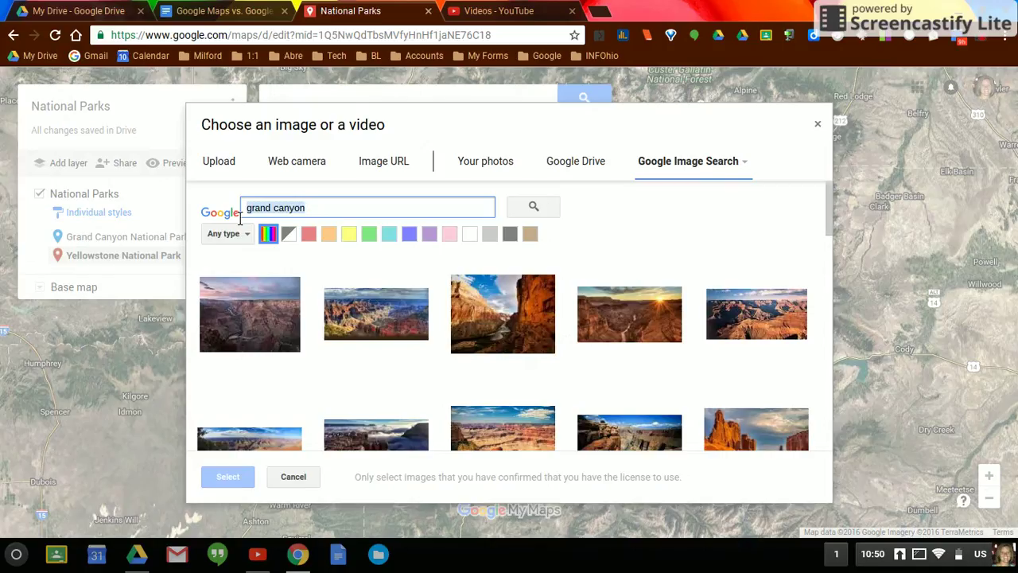
{"action": "type", "text": "yellowstone"}
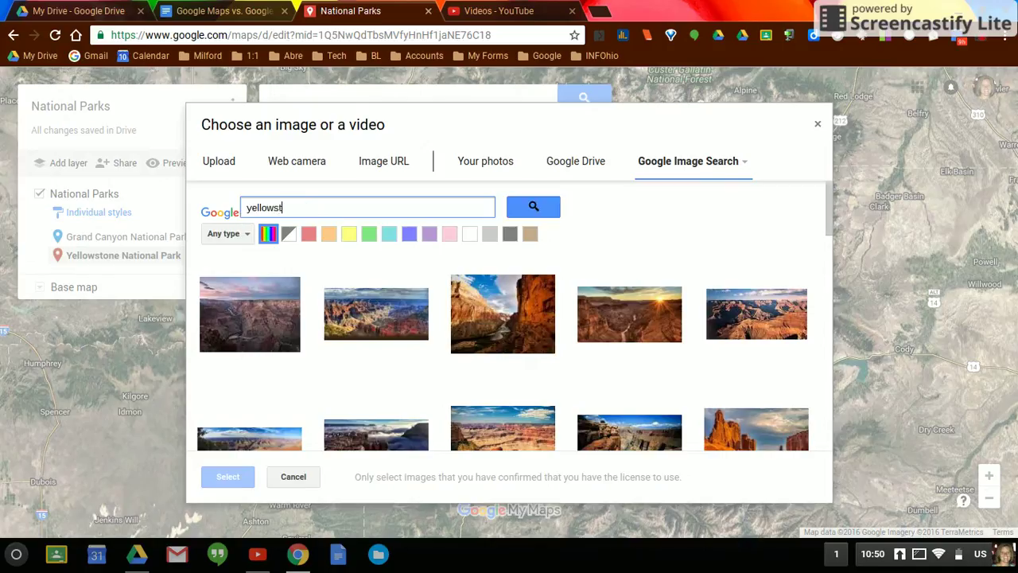
{"action": "key", "text": "Return"}
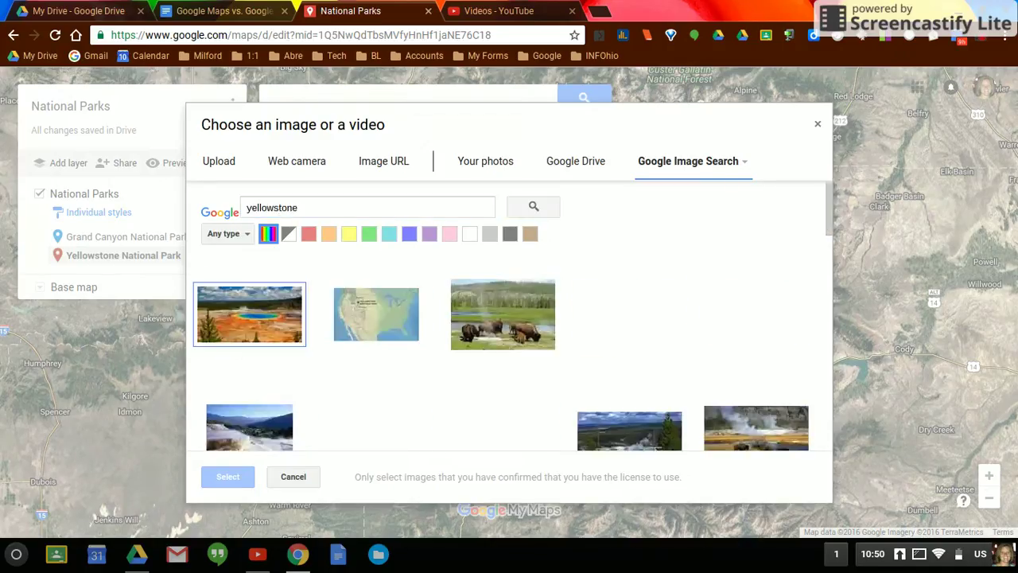
{"action": "left_click", "coordinate": [253, 326]}
{"action": "left_click", "coordinate": [239, 478]}
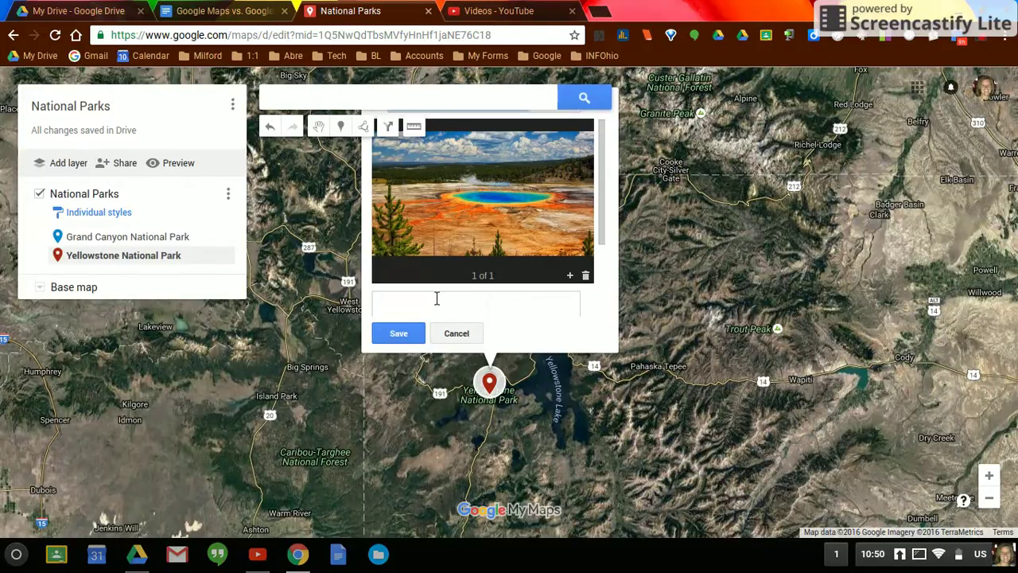
{"action": "left_click", "coordinate": [403, 335]}
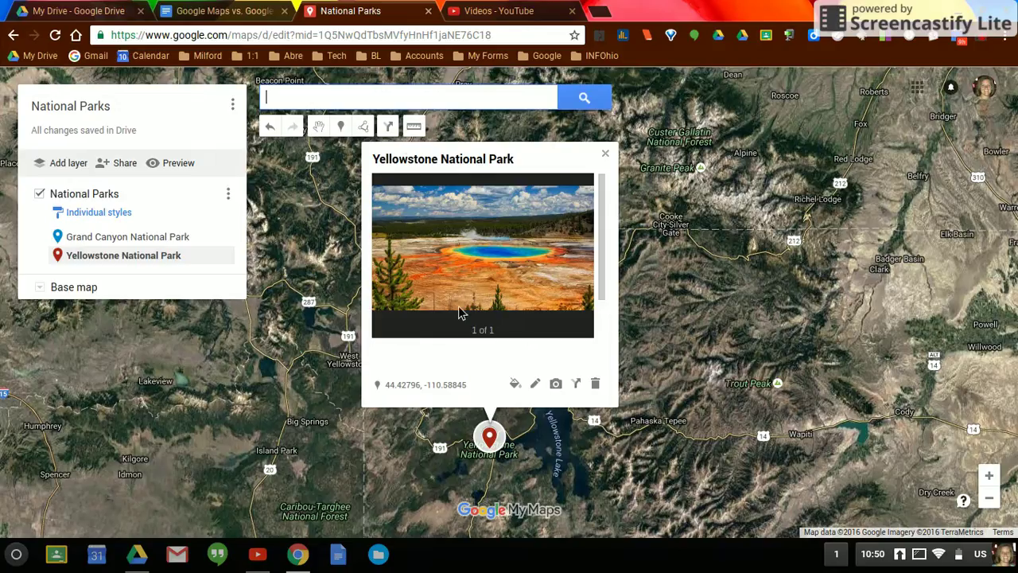
{"action": "left_click", "coordinate": [605, 154]}
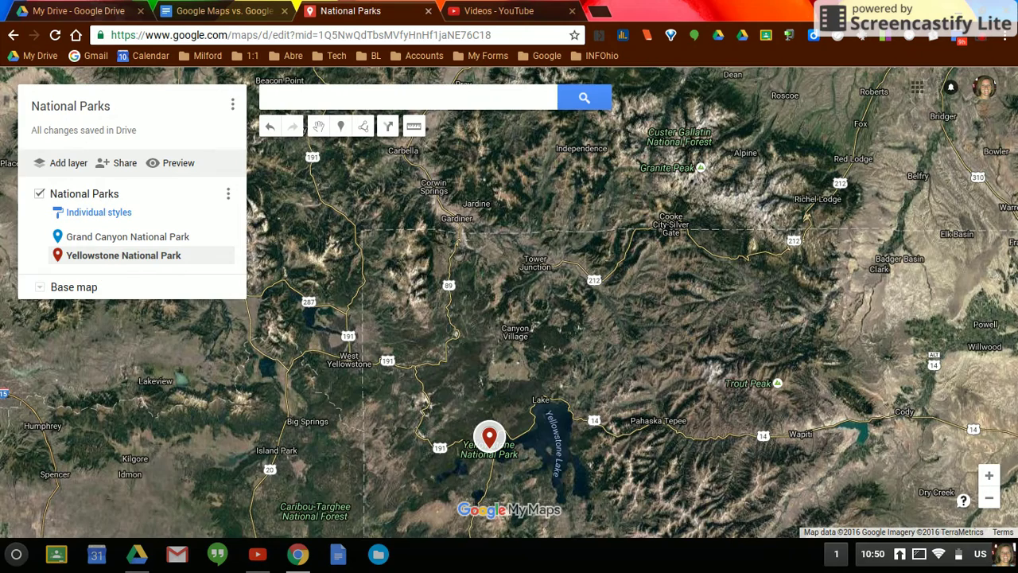
Add a driving route from the Grand Canyon National Park marker to the Yellowstone National Park marker
{"action": "left_click", "coordinate": [989, 501]}
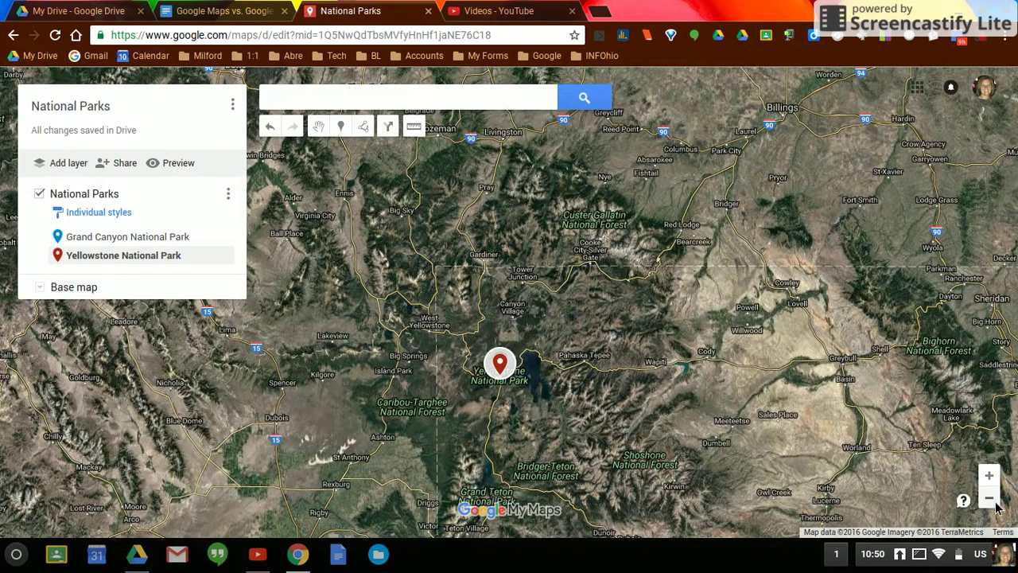
{"action": "left_click", "coordinate": [990, 501]}
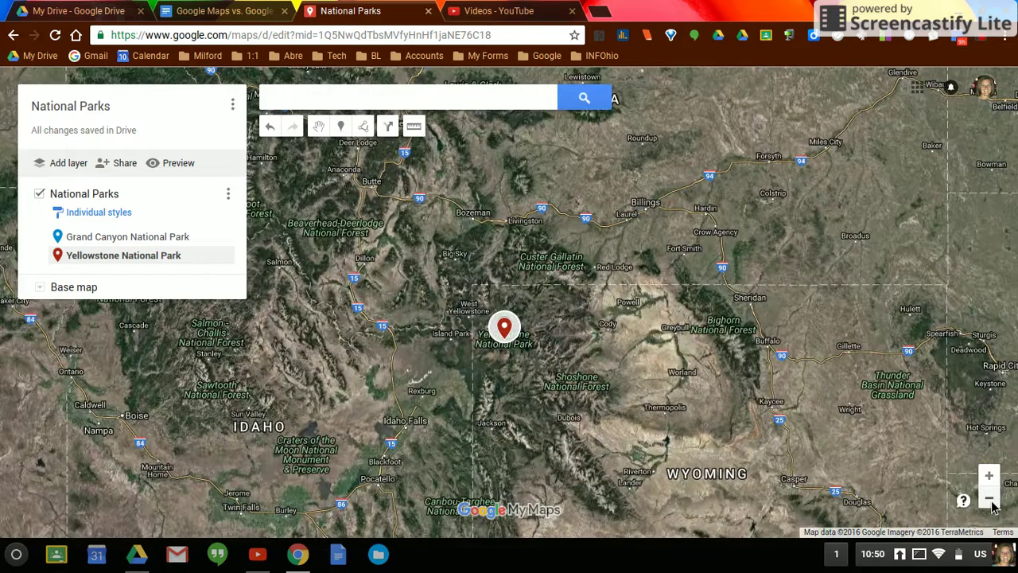
{"action": "left_click", "coordinate": [989, 500]}
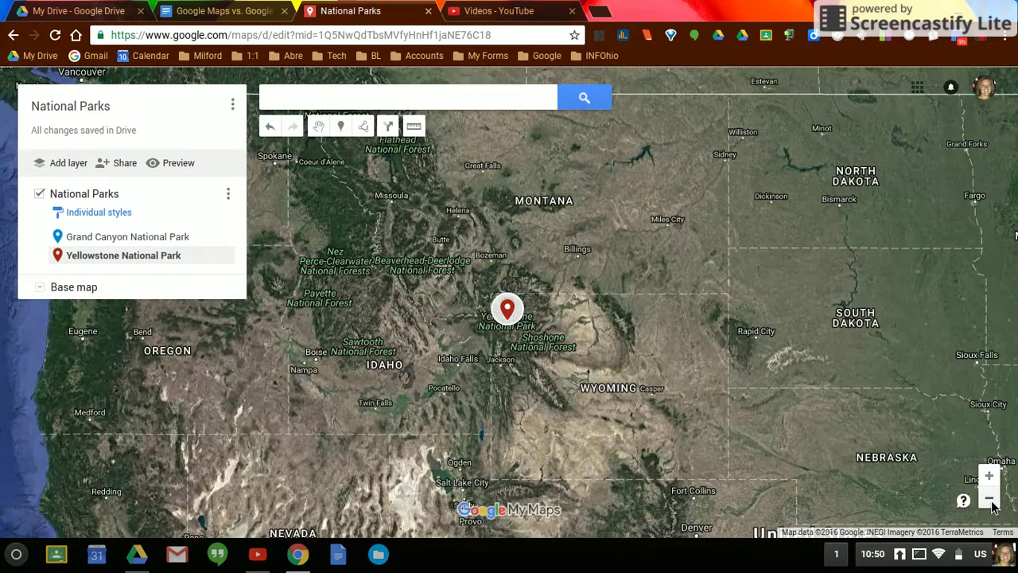
{"action": "left_click", "coordinate": [990, 500]}
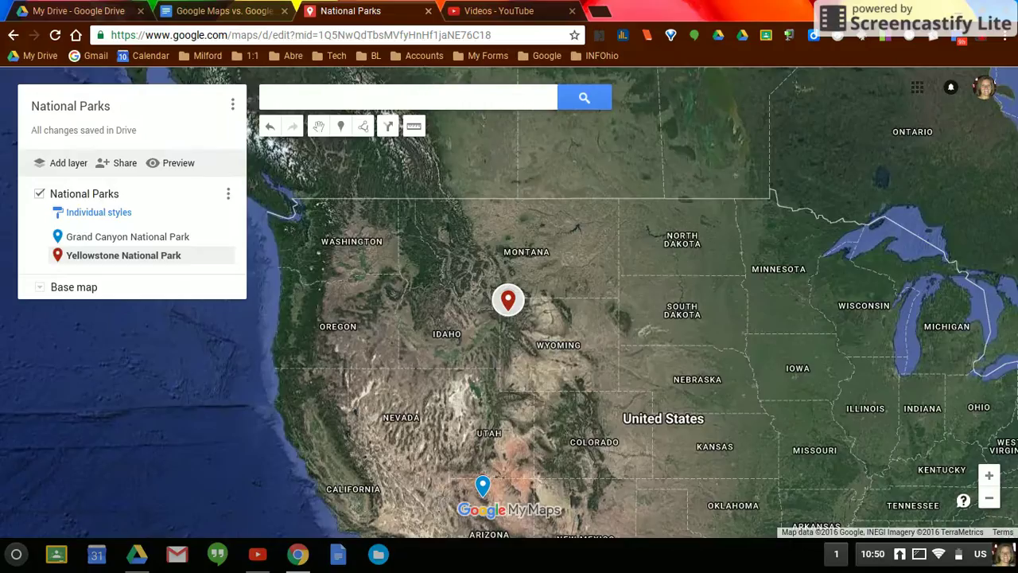
{"action": "left_click_drag", "start_coordinate": [556, 357], "coordinate": [515, 250]}
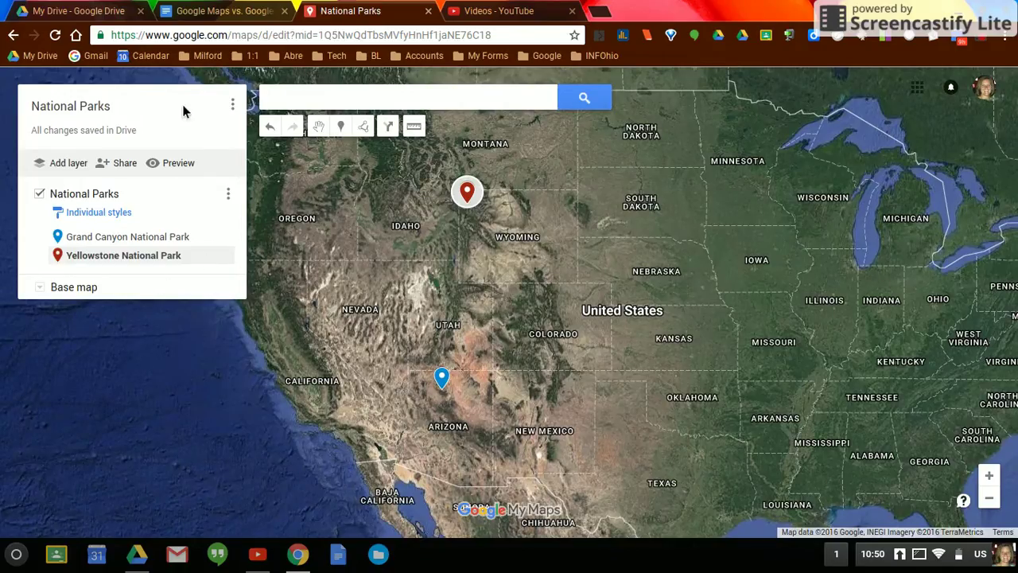
{"action": "left_click", "coordinate": [368, 133]}
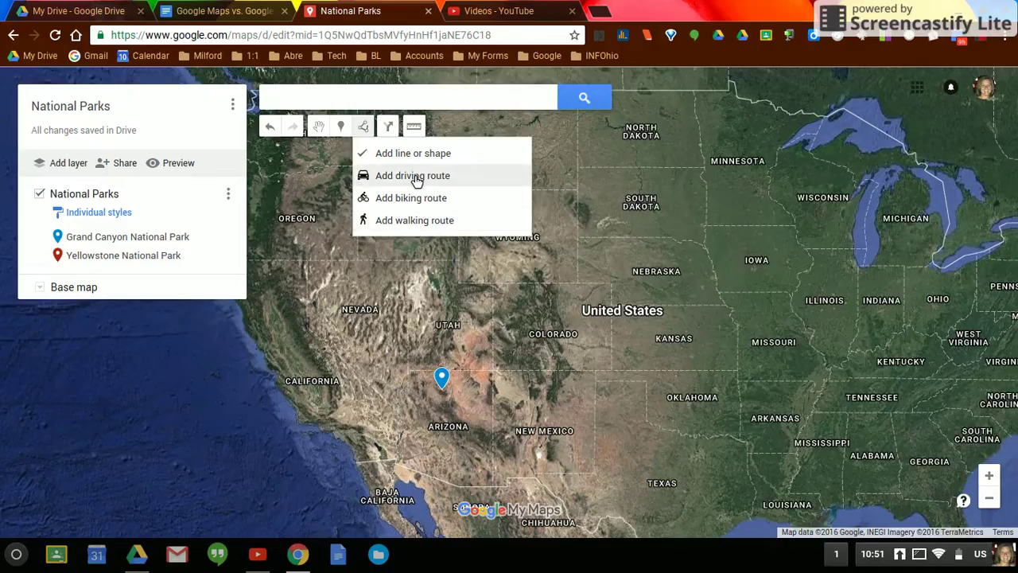
{"action": "left_click", "coordinate": [417, 177]}
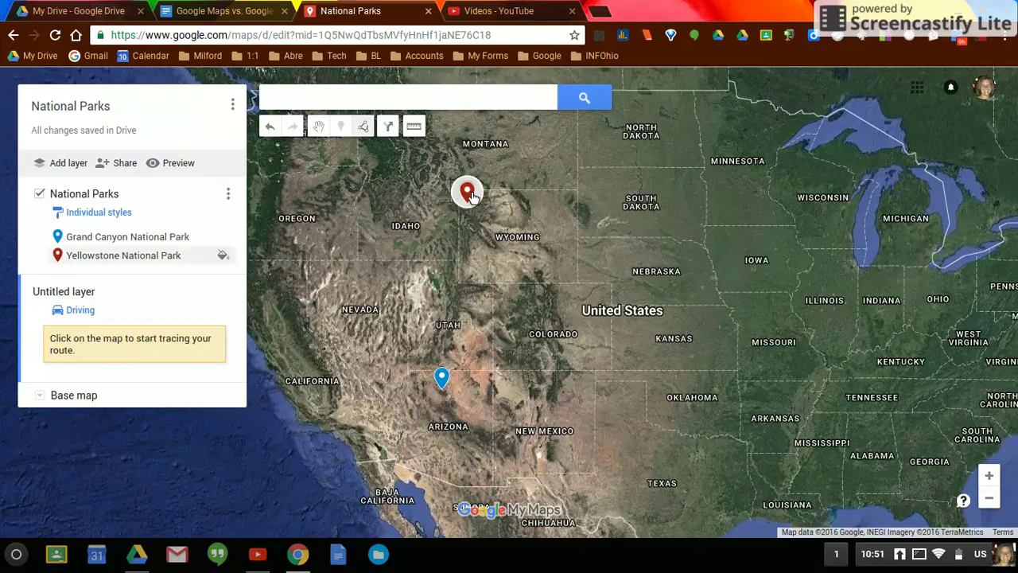
{"action": "left_click", "coordinate": [443, 378]}
{"action": "left_click", "coordinate": [467, 193]}
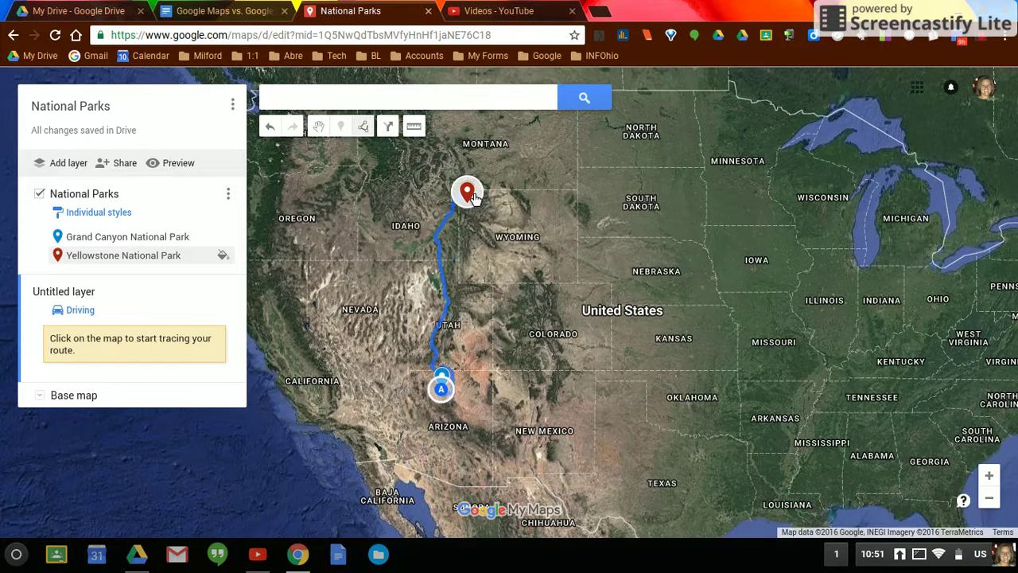
{"action": "left_click", "coordinate": [473, 196]}
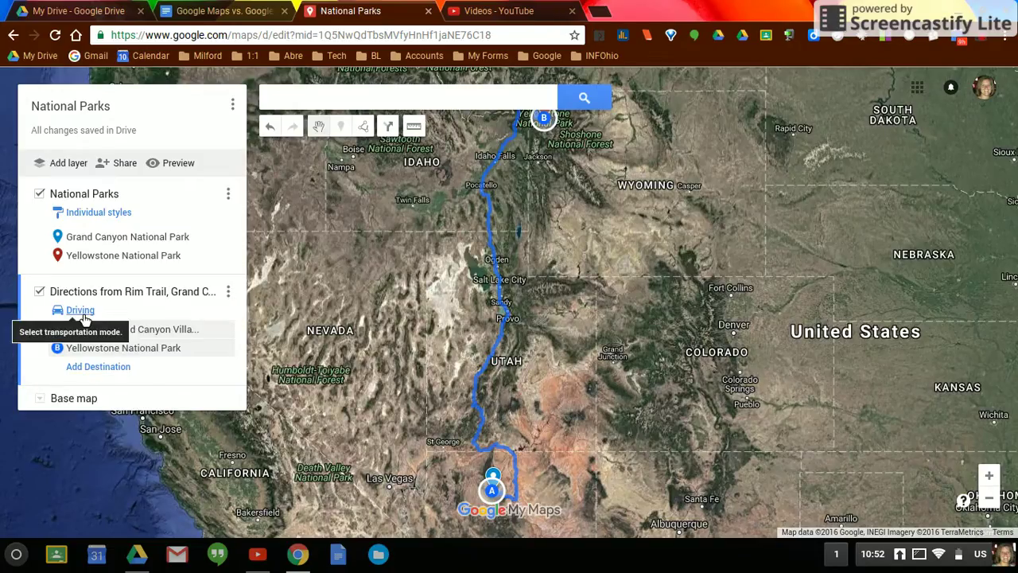
View the directions layer's transportation mode options, toggle its visibility, and leave the layer hidden on the map
{"action": "left_click", "coordinate": [41, 295]}
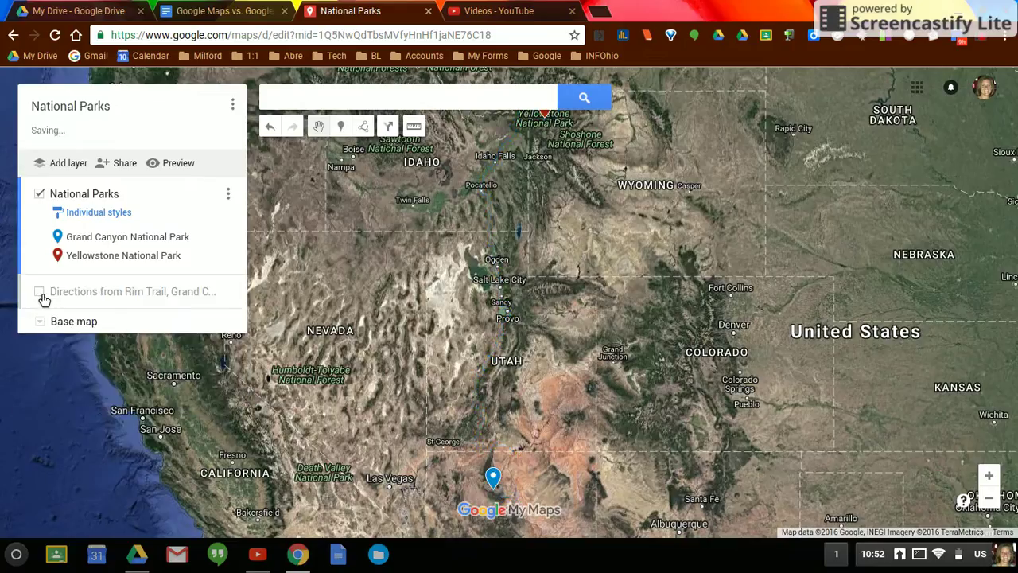
{"action": "left_click", "coordinate": [42, 294]}
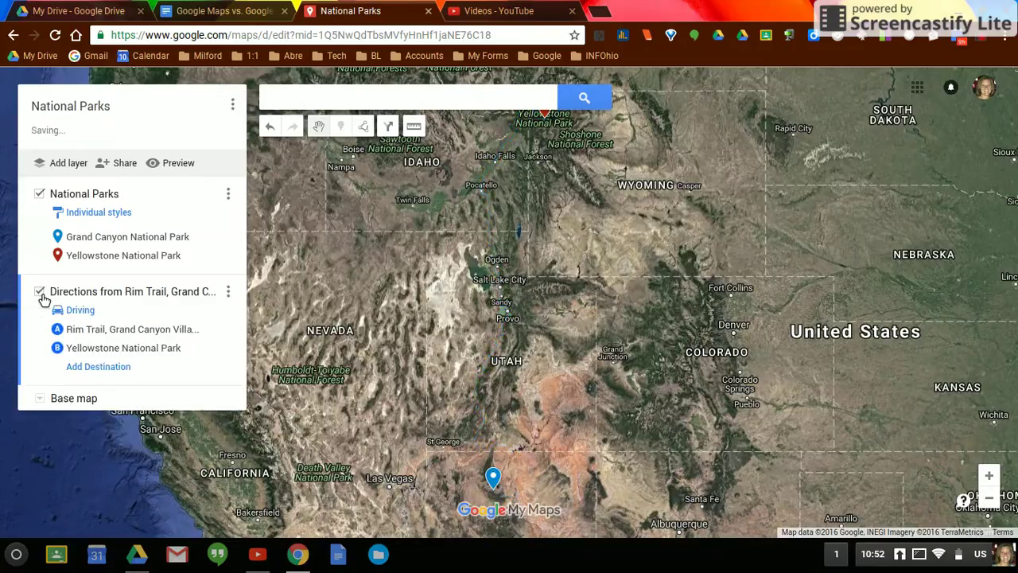
{"action": "left_click", "coordinate": [94, 315]}
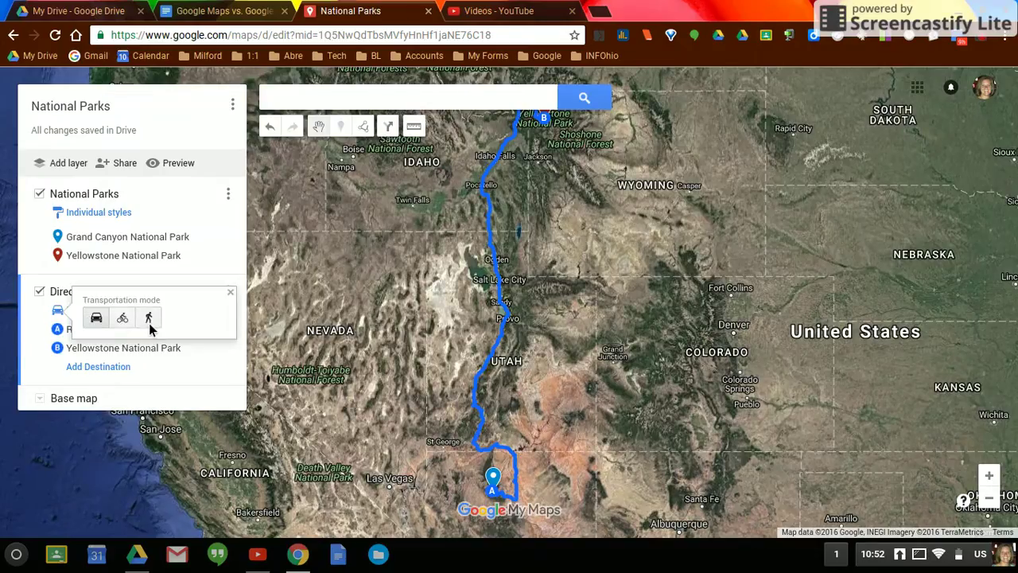
{"action": "left_click", "coordinate": [41, 324]}
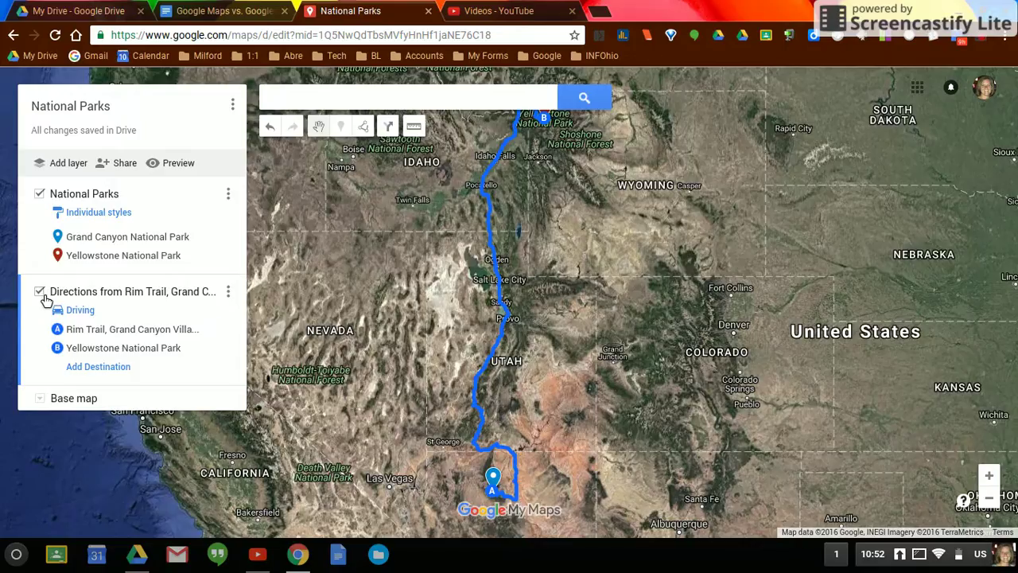
{"action": "left_click", "coordinate": [41, 294]}
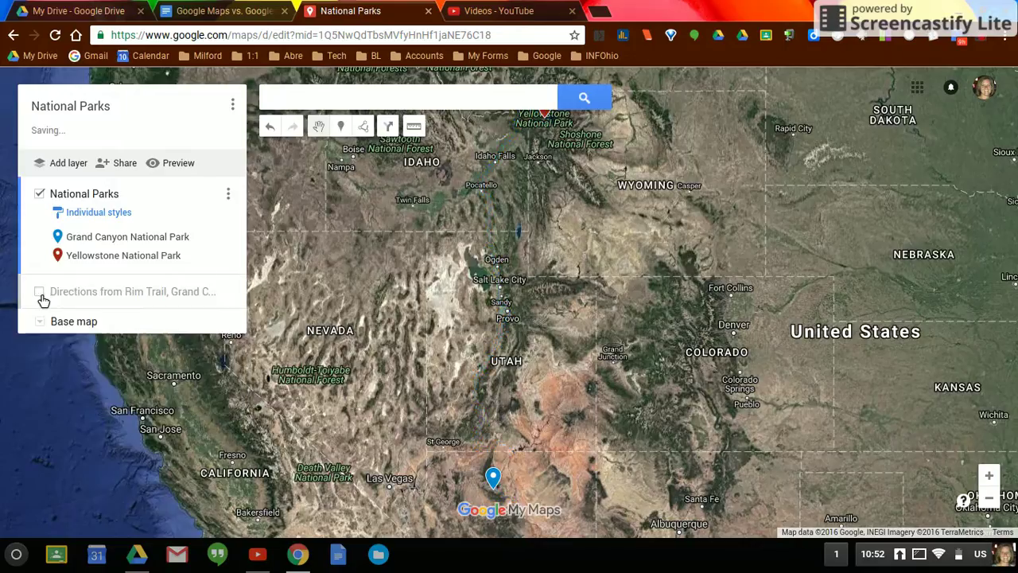
{"action": "left_click", "coordinate": [42, 294]}
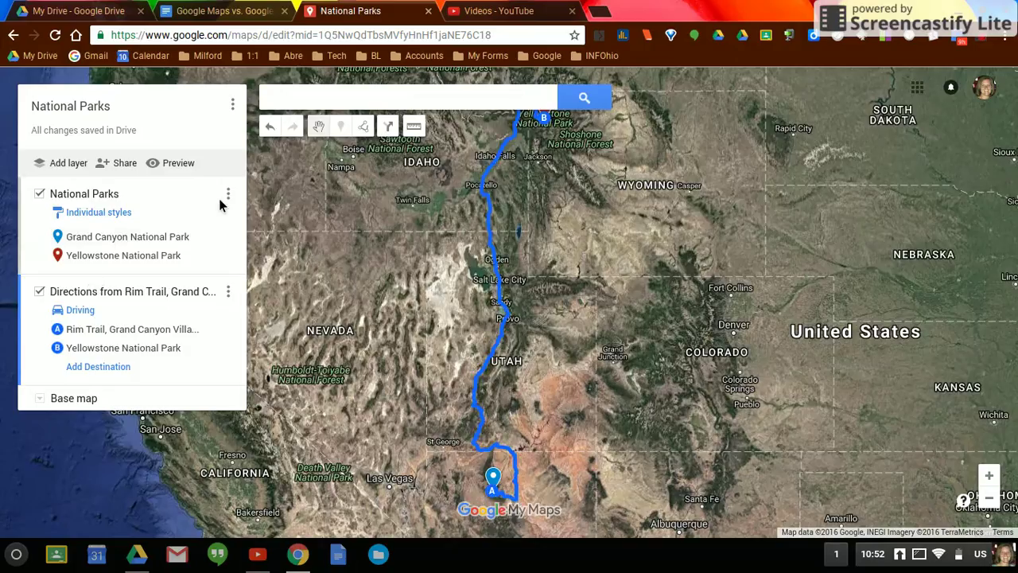
{"action": "left_click", "coordinate": [40, 292]}
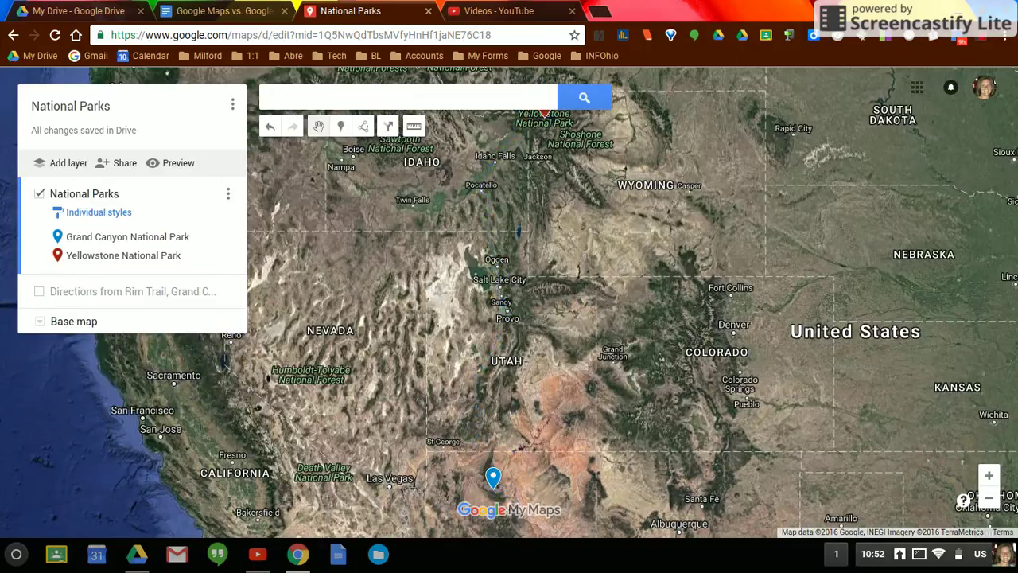
Measure the straight-line distance from the Yellowstone National Park marker to the Grand Canyon National Park marker and clear the measurement
{"action": "left_click_drag", "start_coordinate": [457, 335], "coordinate": [455, 365]}
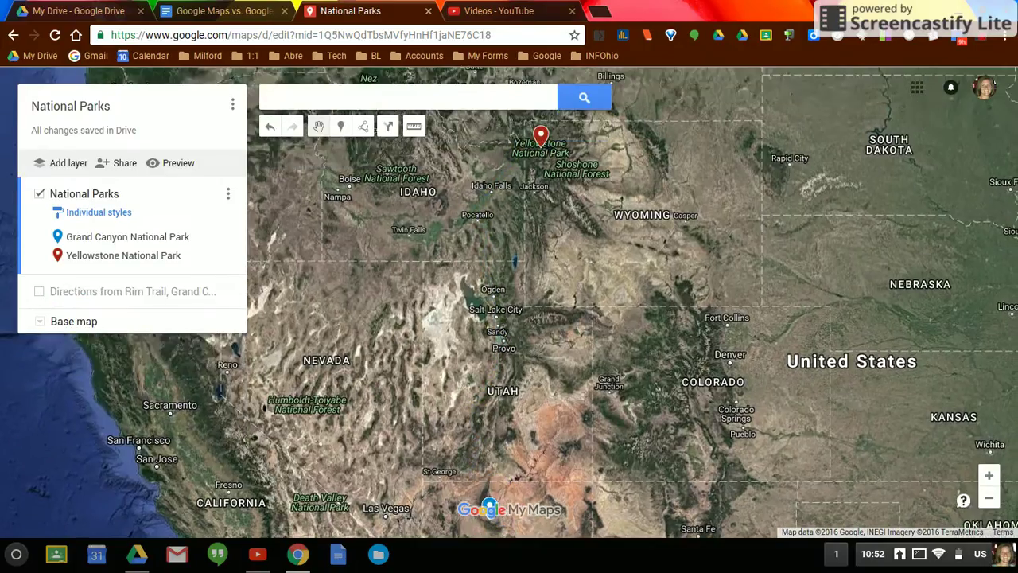
{"action": "left_click_drag", "start_coordinate": [471, 517], "coordinate": [499, 463]}
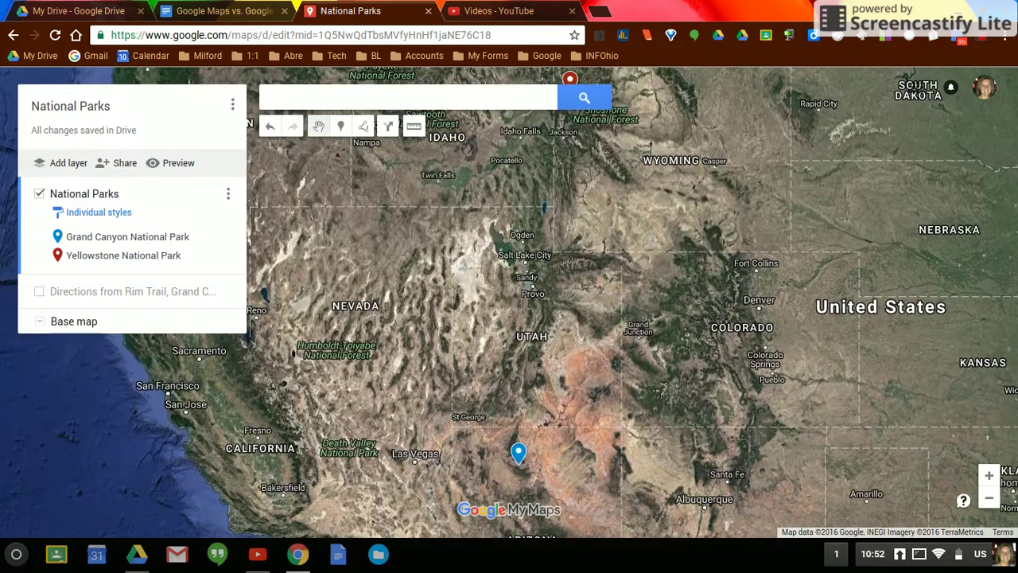
{"action": "left_click", "coordinate": [989, 498]}
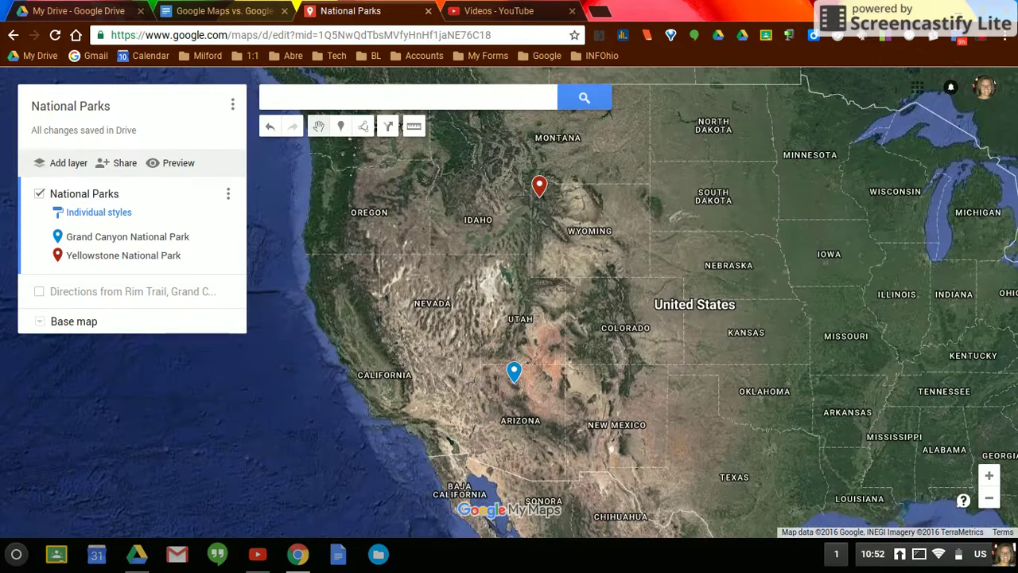
{"action": "left_click", "coordinate": [415, 129]}
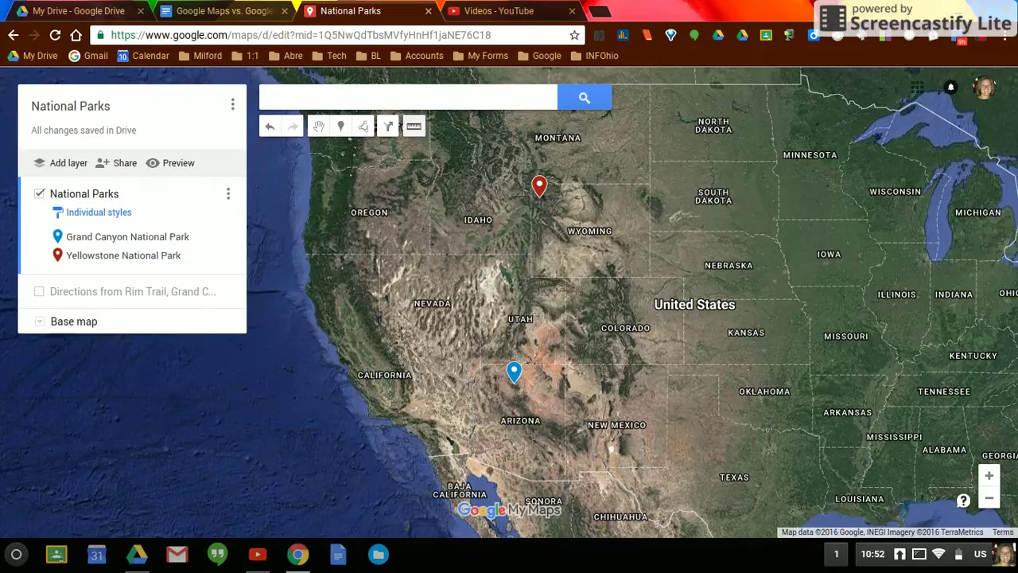
{"action": "left_click", "coordinate": [540, 199]}
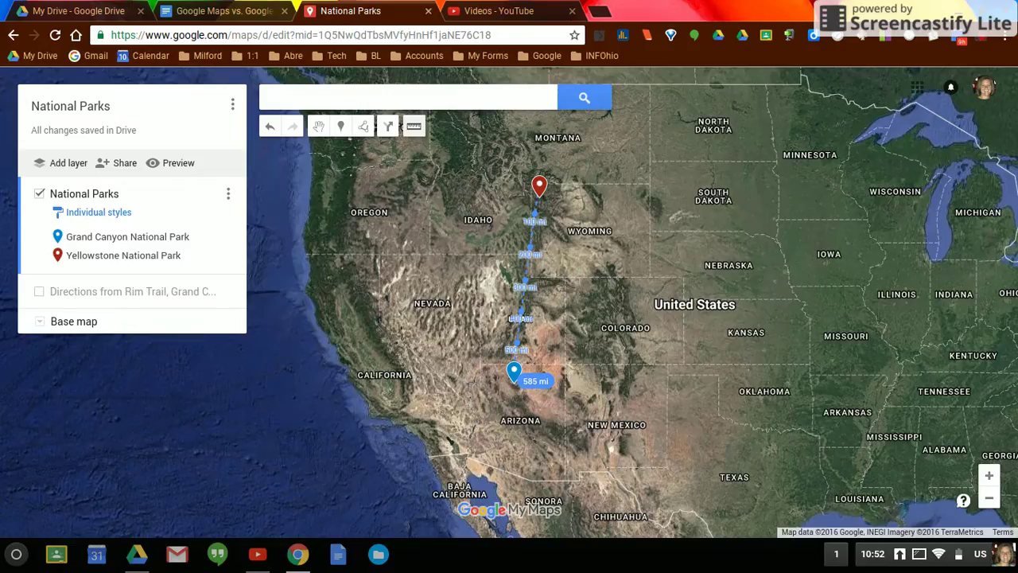
{"action": "left_click", "coordinate": [514, 371]}
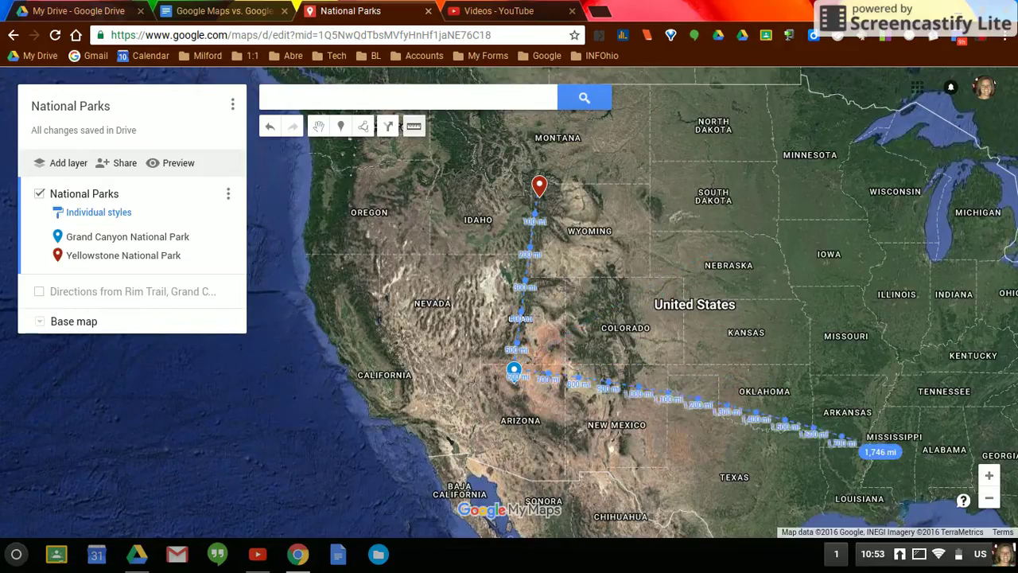
{"action": "left_click", "coordinate": [415, 129]}
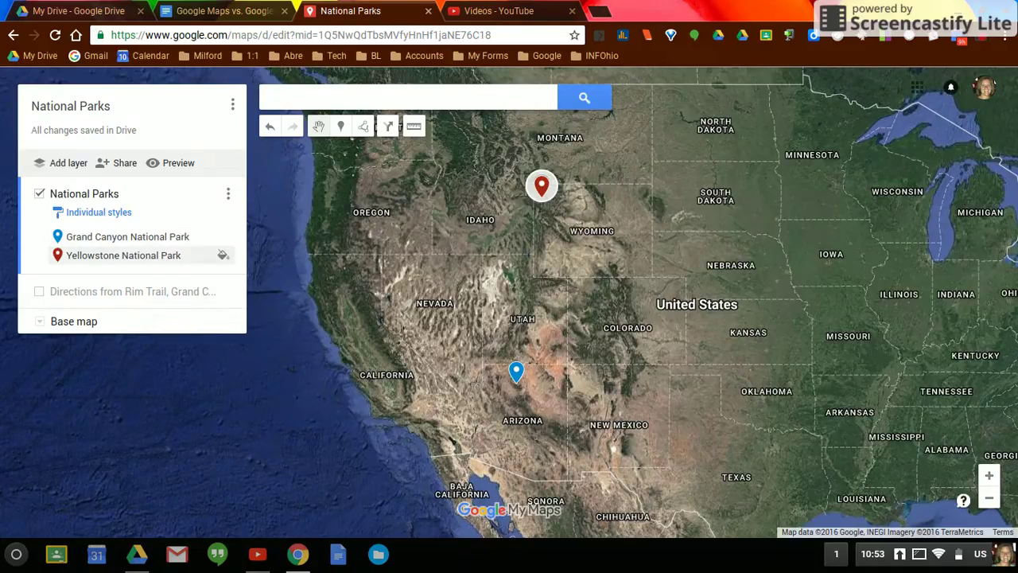
{"action": "left_click", "coordinate": [542, 190]}
{"action": "key", "text": "Escape"}
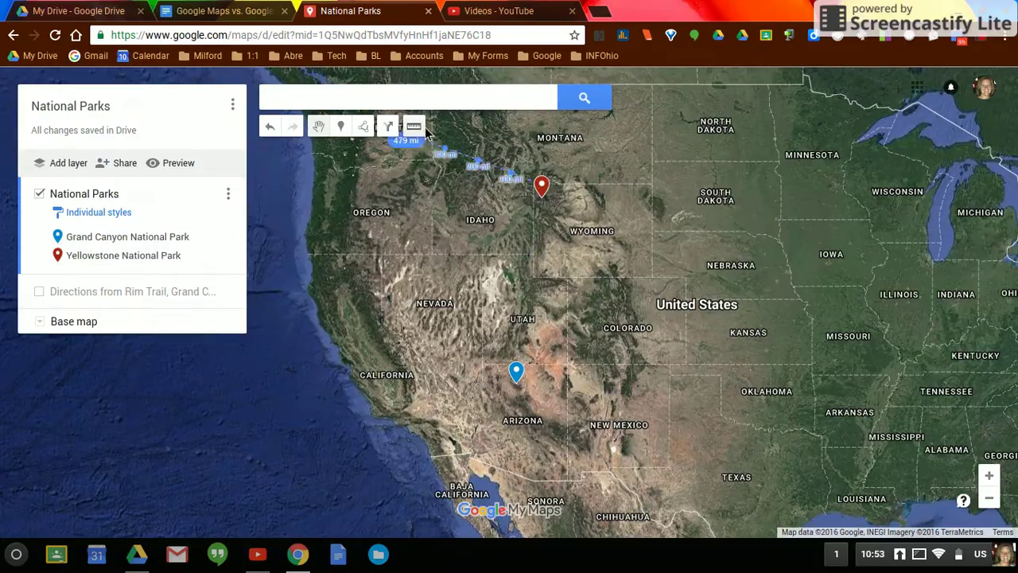
{"action": "left_click", "coordinate": [415, 127]}
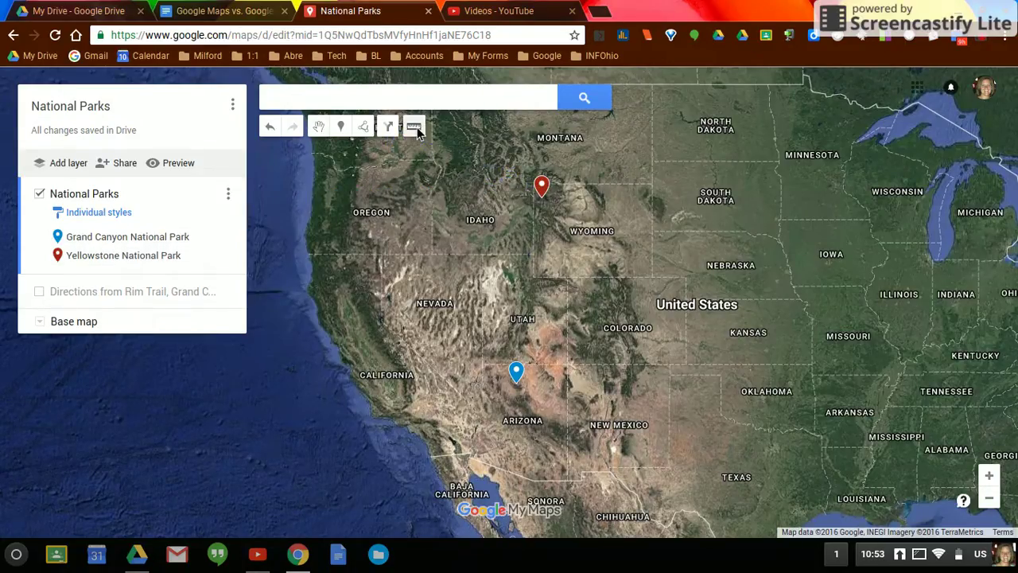
View the Grand Canyon National Park marker's info card with its photo and close it
{"action": "left_click", "coordinate": [96, 240]}
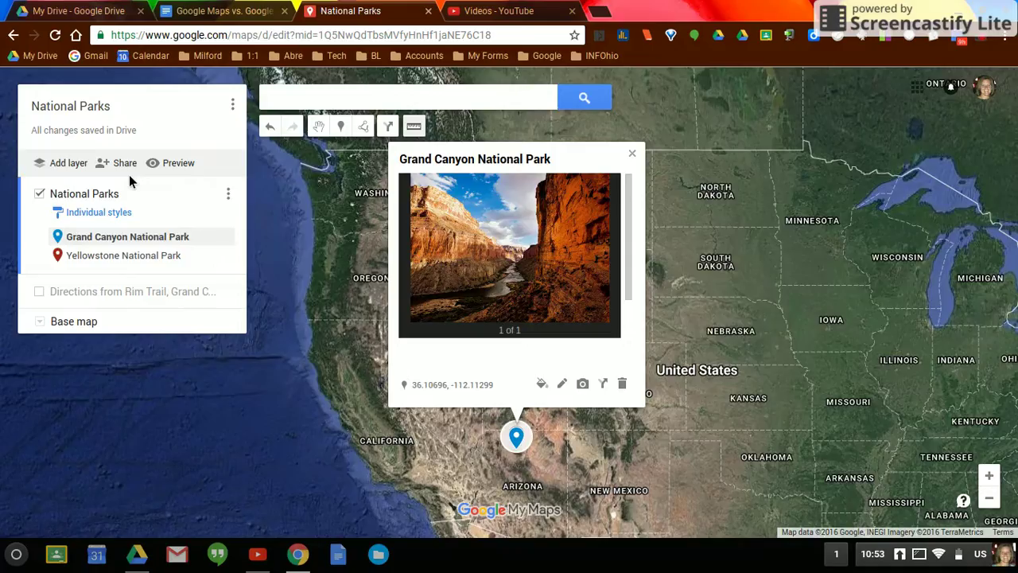
{"action": "left_click", "coordinate": [633, 155]}
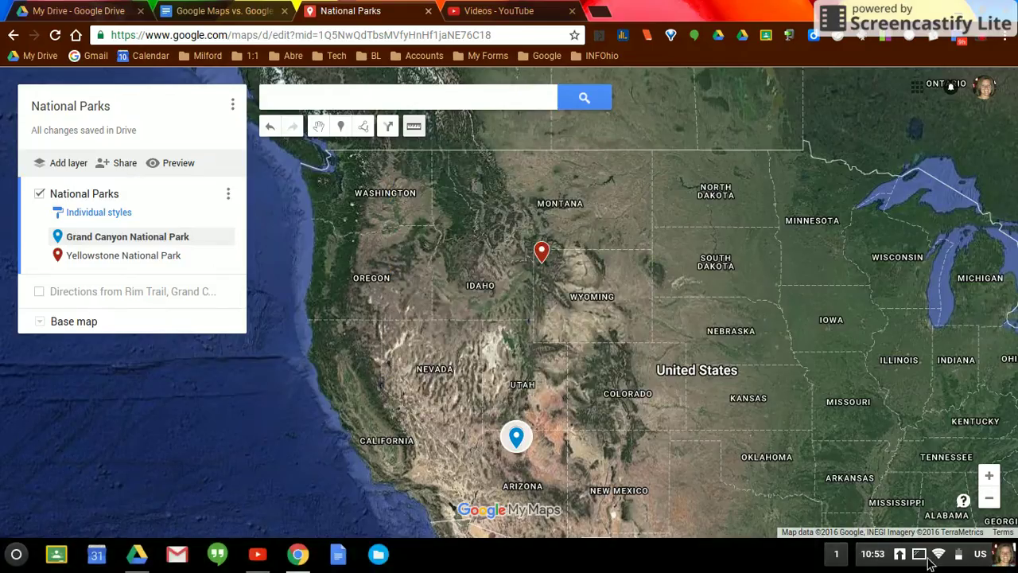